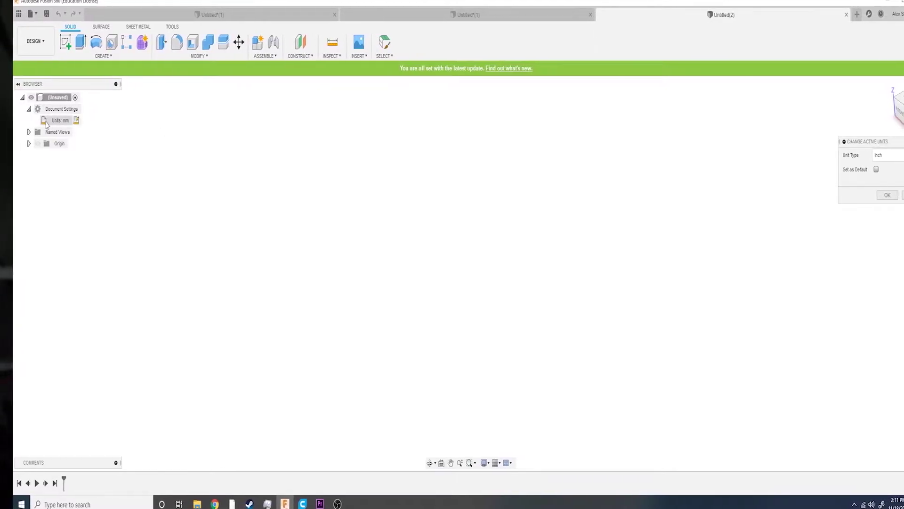
# Keep inches as the document units and start a sketch on the XY ground plane
pyautogui.click(888, 155)
pyautogui.click(890, 166)
pyautogui.click(888, 155)
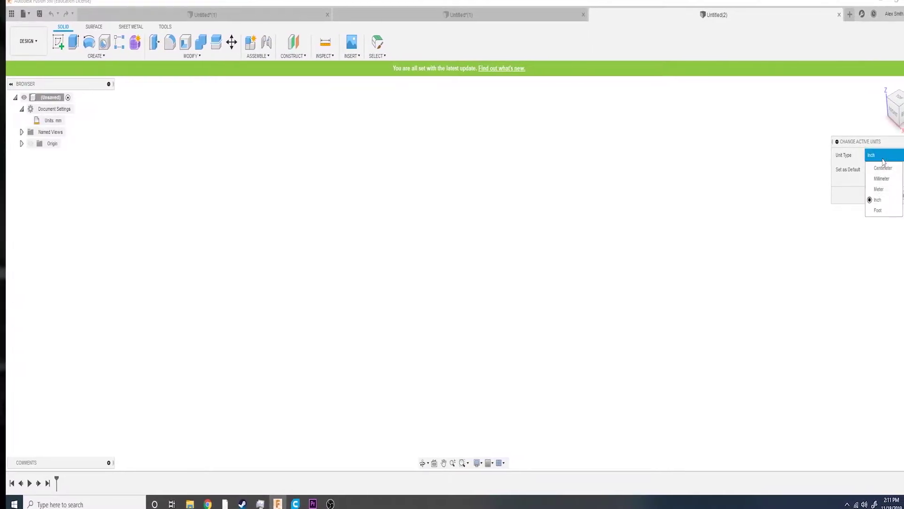
pyautogui.click(890, 163)
pyautogui.click(882, 195)
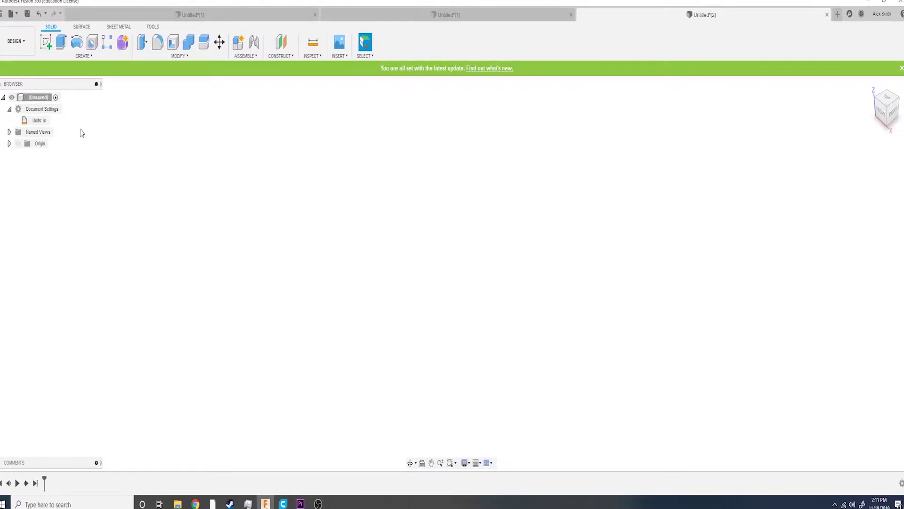
pyautogui.click(10, 109)
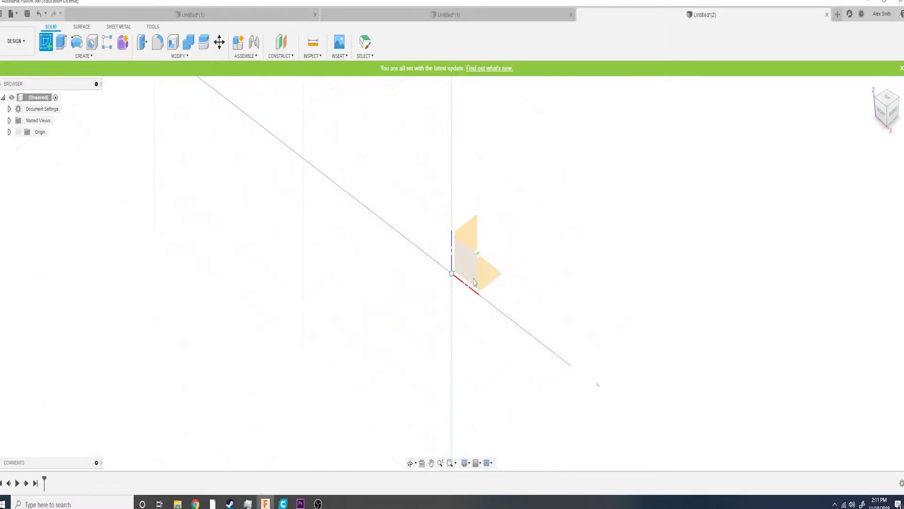
pyautogui.click(492, 277)
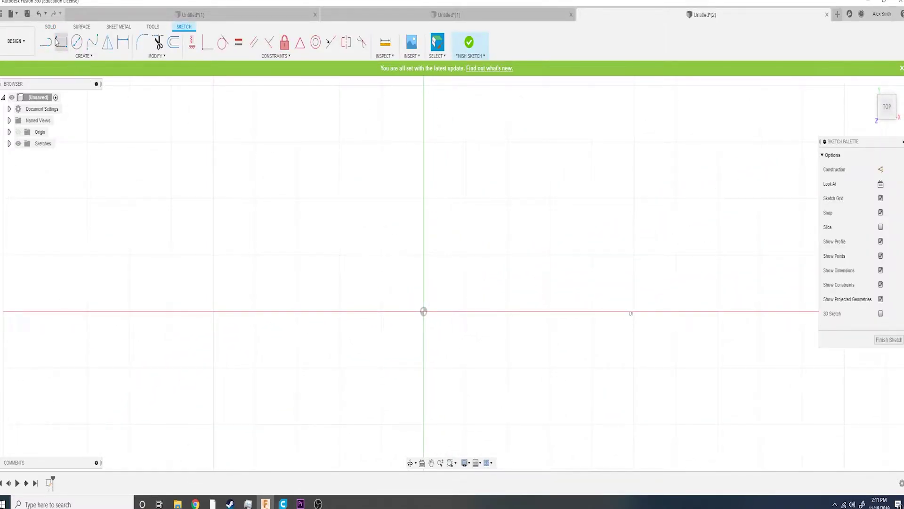
# Draw a 6 by 6 inch two-point rectangle, then angle the view onto it
pyautogui.click(61, 42)
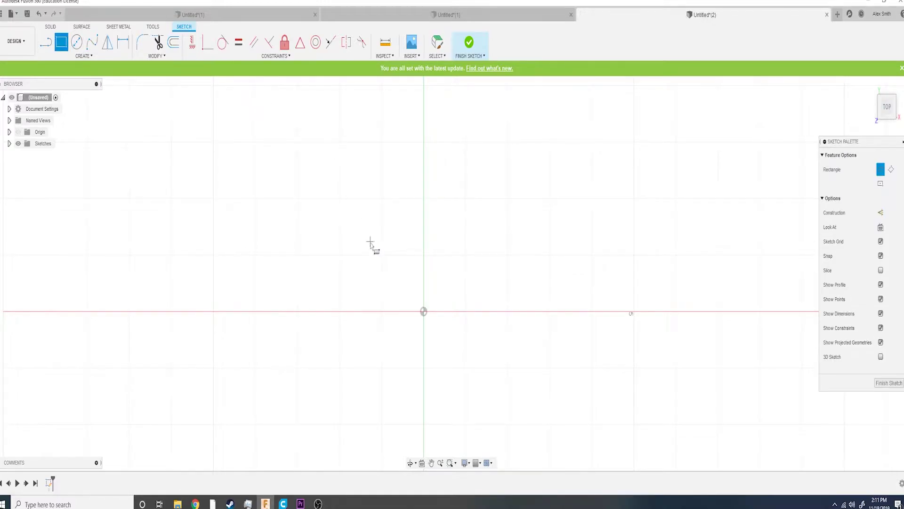
pyautogui.click(340, 198)
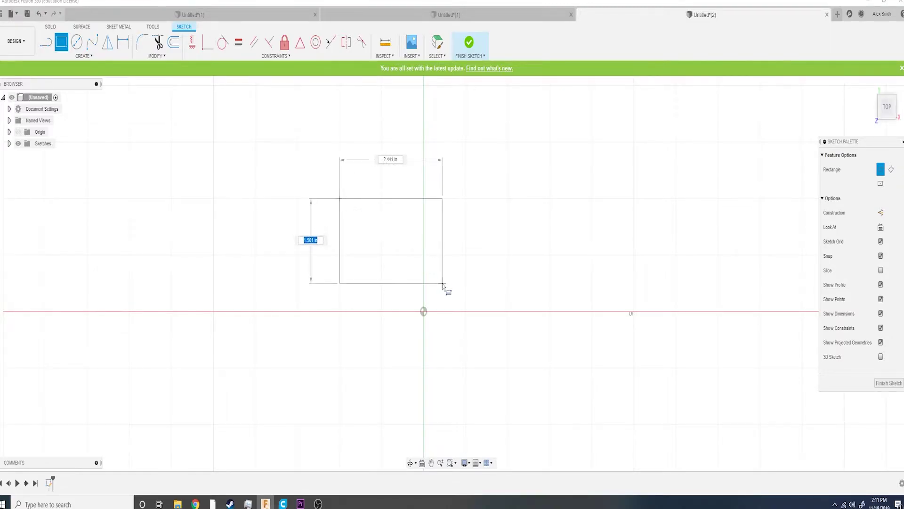
pyautogui.press('Tab')
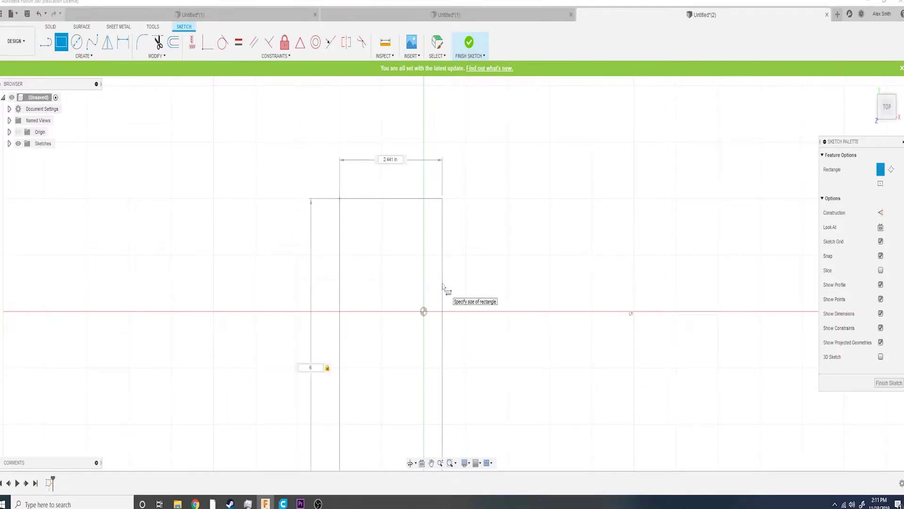
pyautogui.press('Return')
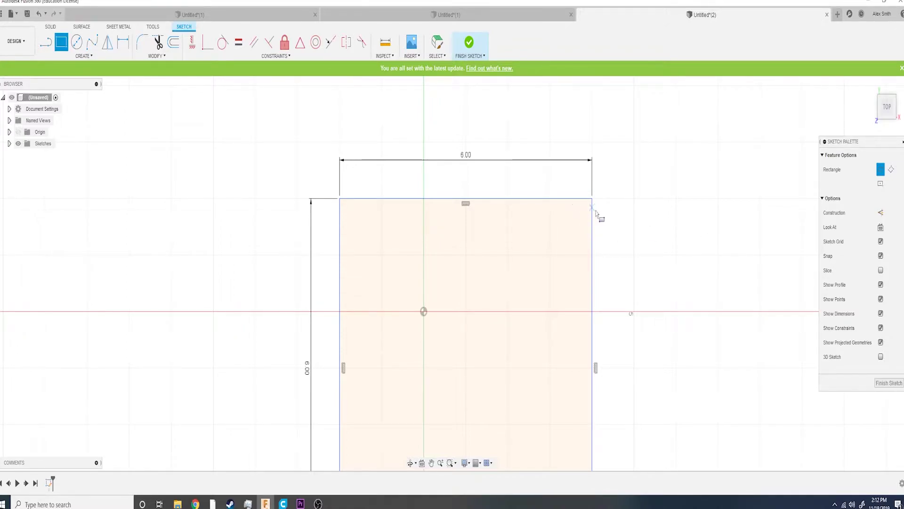
pyautogui.moveTo(631, 256); pyautogui.dragTo(598, 254, button='middle')
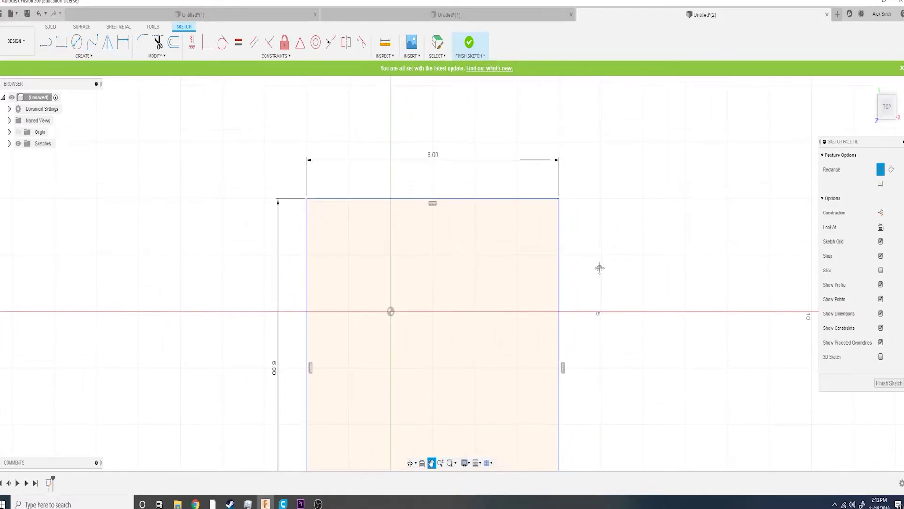
pyautogui.moveTo(595, 293)
pyautogui.keyDown('shift'); pyautogui.mouseDown(button='middle')
pyautogui.moveTo(567, 253)
pyautogui.moveTo(568, 232)
pyautogui.moveTo(519, 279)
pyautogui.mouseUp(button='middle'); pyautogui.keyUp('shift')
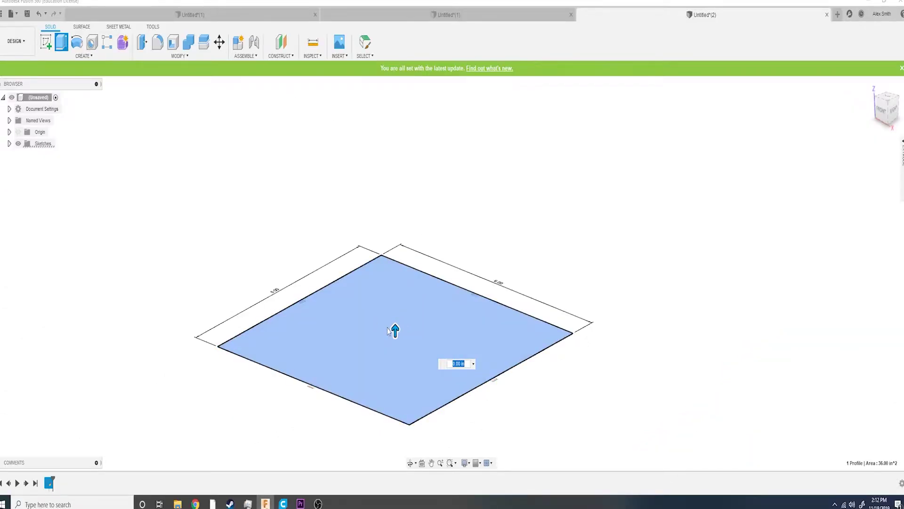
# Extrude the square 0.1 in into a thin slab and select its top face
pyautogui.write('0.1')
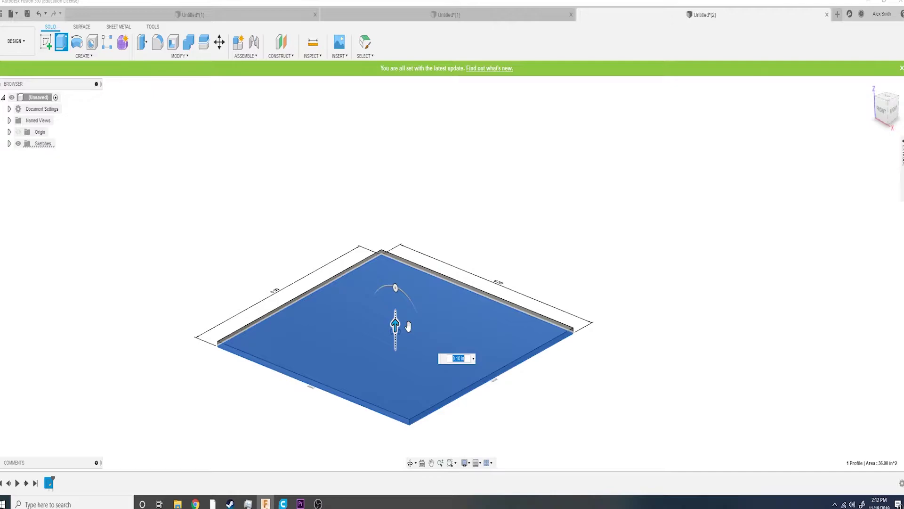
pyautogui.press('Return')
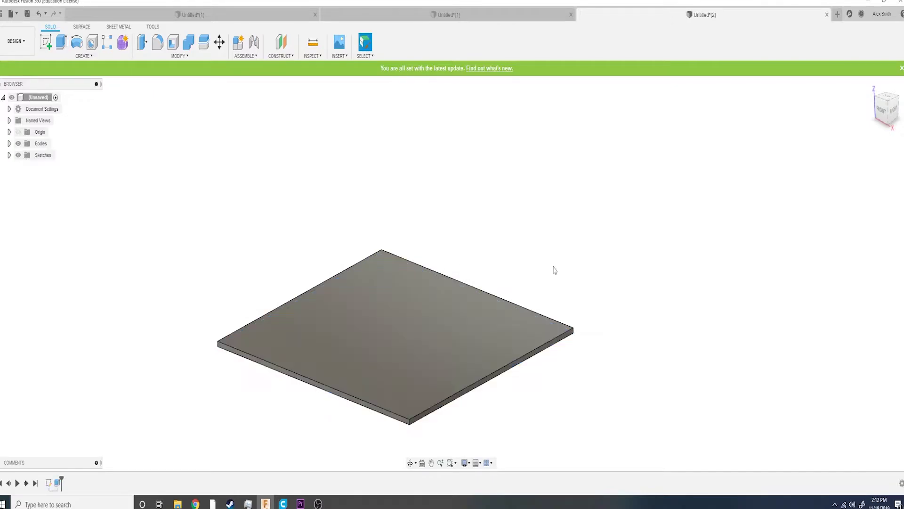
pyautogui.click(377, 375)
pyautogui.moveTo(394, 376); pyautogui.dragTo(411, 283, button='middle')
pyautogui.click(421, 328)
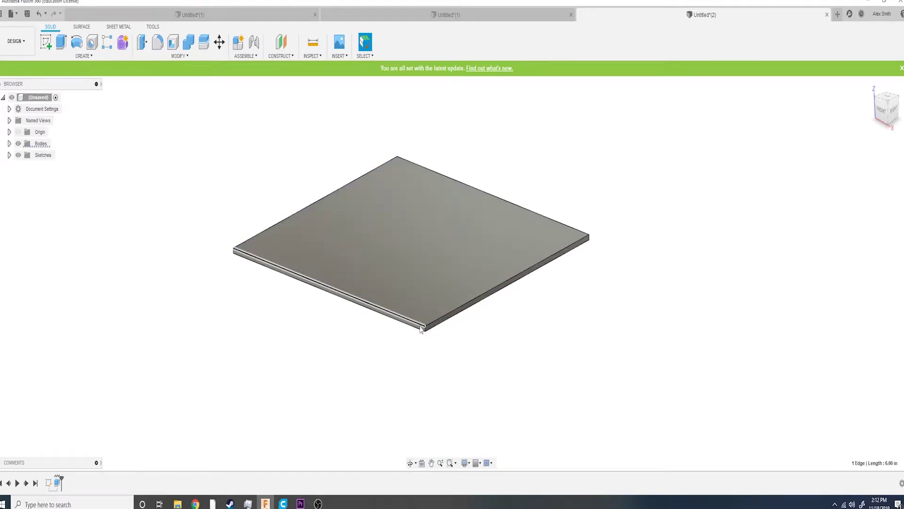
pyautogui.click(424, 283)
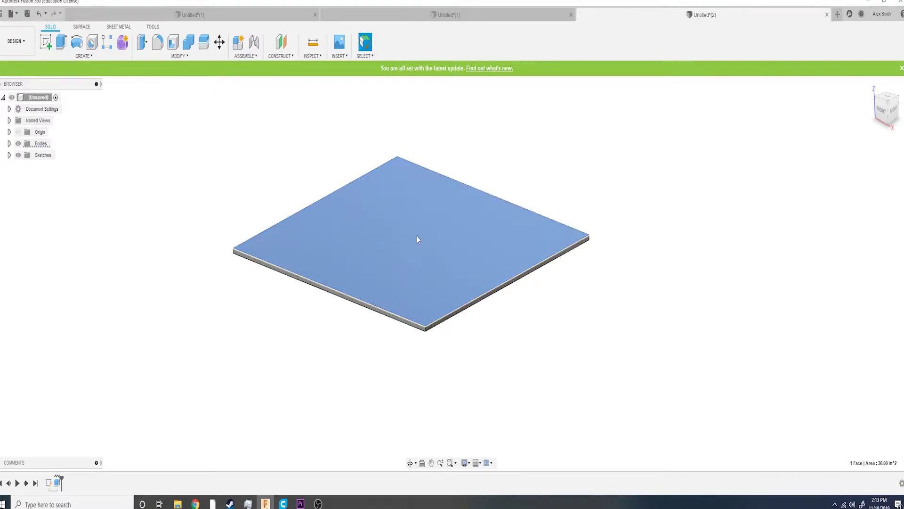
# From the top view, start a sketch on the slab's top face and hide the earlier square sketch
pyautogui.click(887, 101)
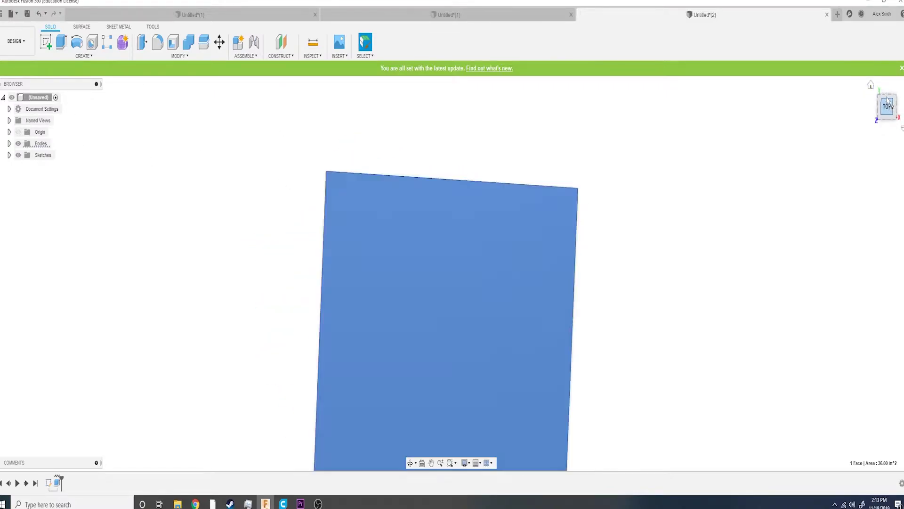
pyautogui.click(45, 42)
pyautogui.click(9, 156)
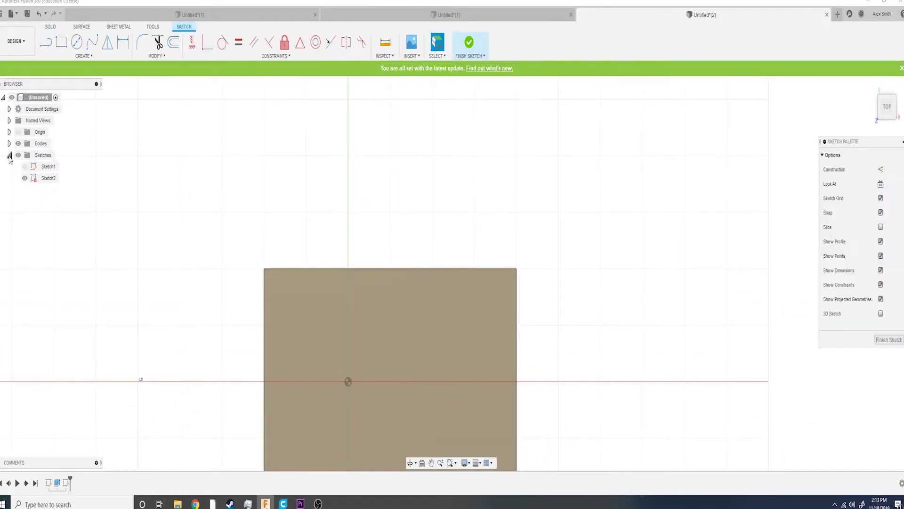
pyautogui.click(33, 169)
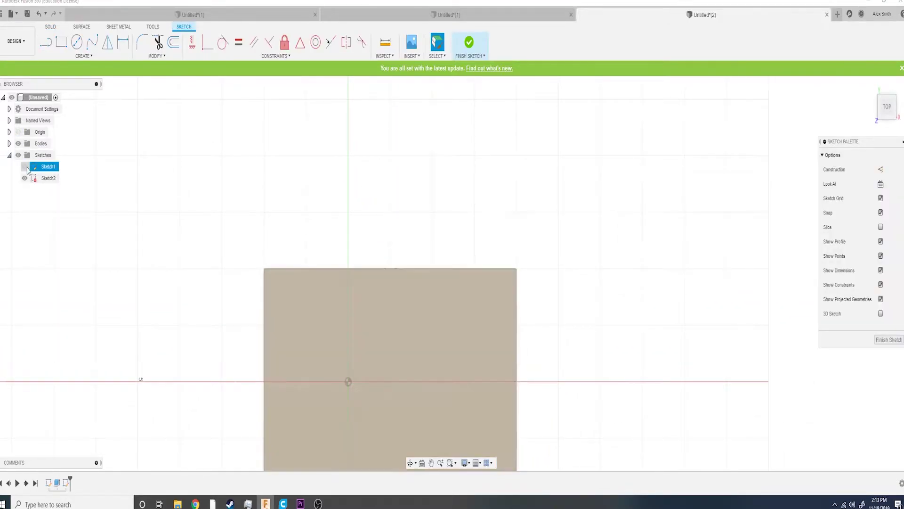
pyautogui.click(25, 167)
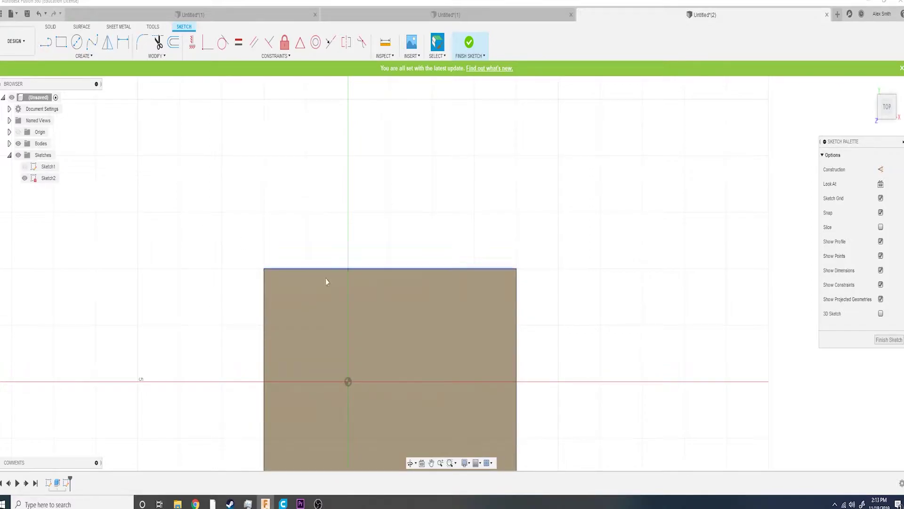
pyautogui.scroll(-3, 446, 316)
pyautogui.scroll(5, 446, 316)
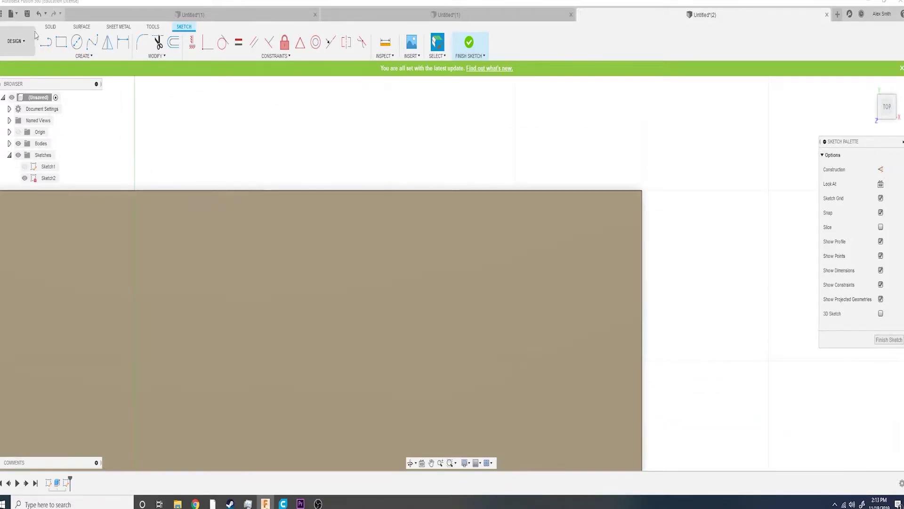
# Draw a 0.6 by 0.6 inch square at the slab's top-right corner
pyautogui.click(61, 43)
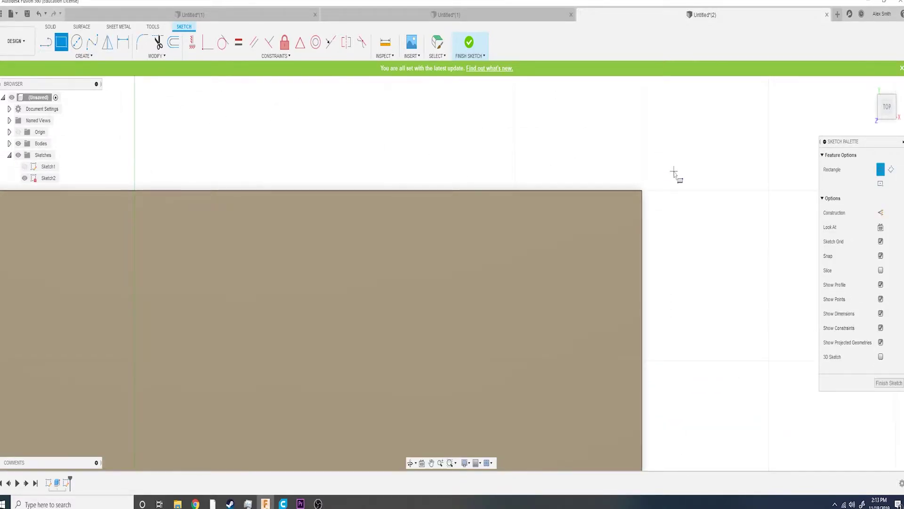
pyautogui.click(642, 191)
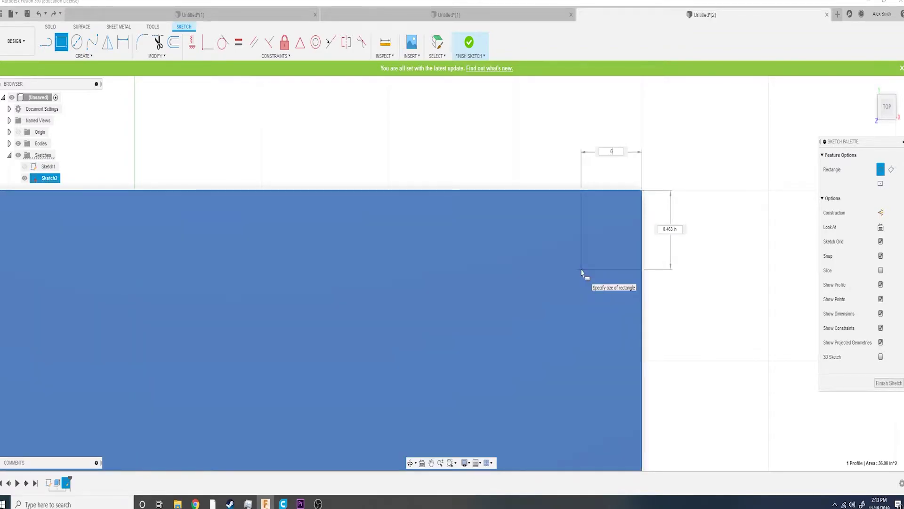
pyautogui.press('Tab')
pyautogui.write('.6')
pyautogui.press('Return')
pyautogui.press('Escape')
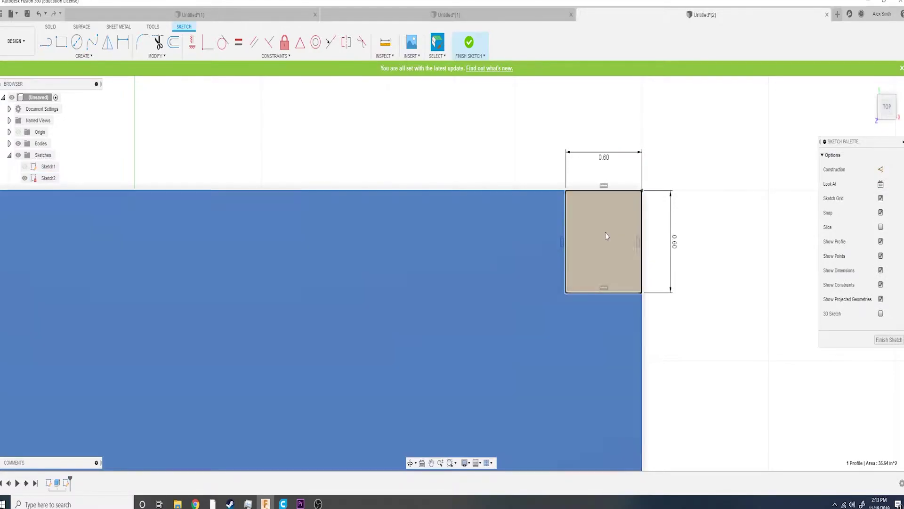
pyautogui.click(606, 234)
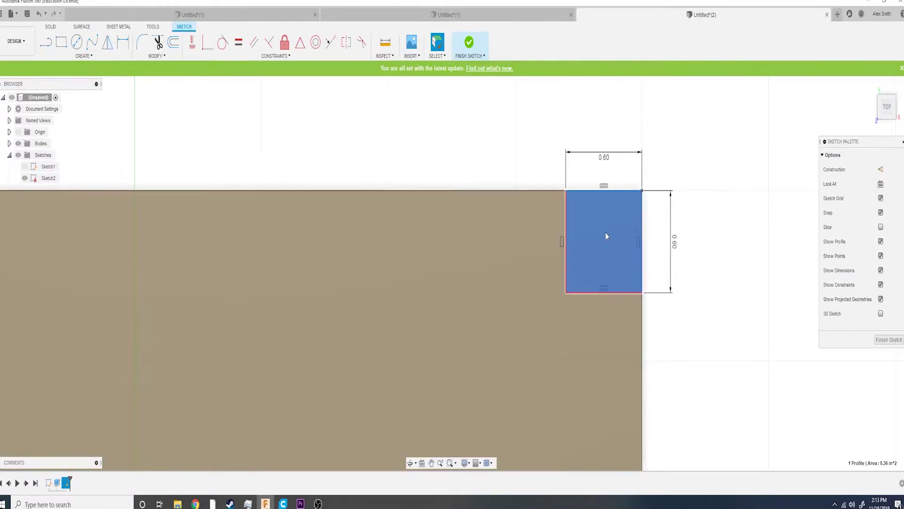
# Draw a 0.3 by 0.3 inch notch square inside the corner square
pyautogui.press('r')
pyautogui.click(642, 190)
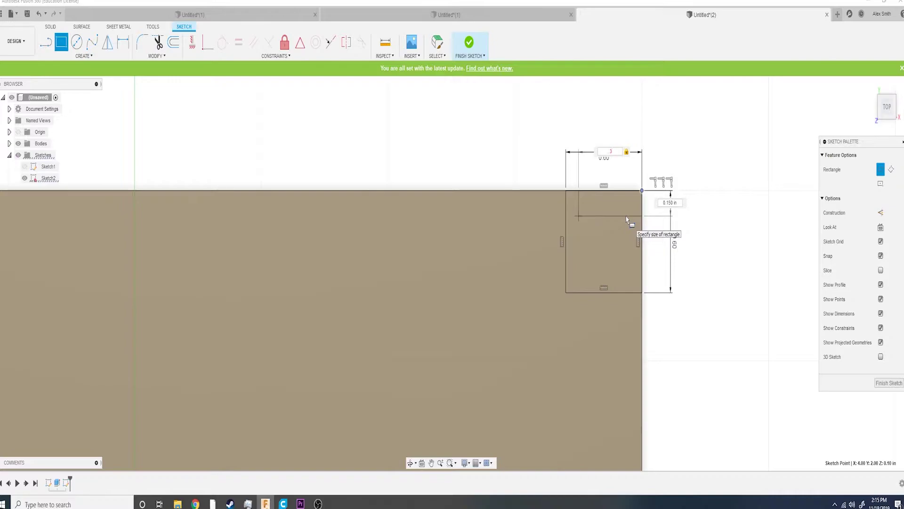
pyautogui.write('.3')
pyautogui.press('Tab')
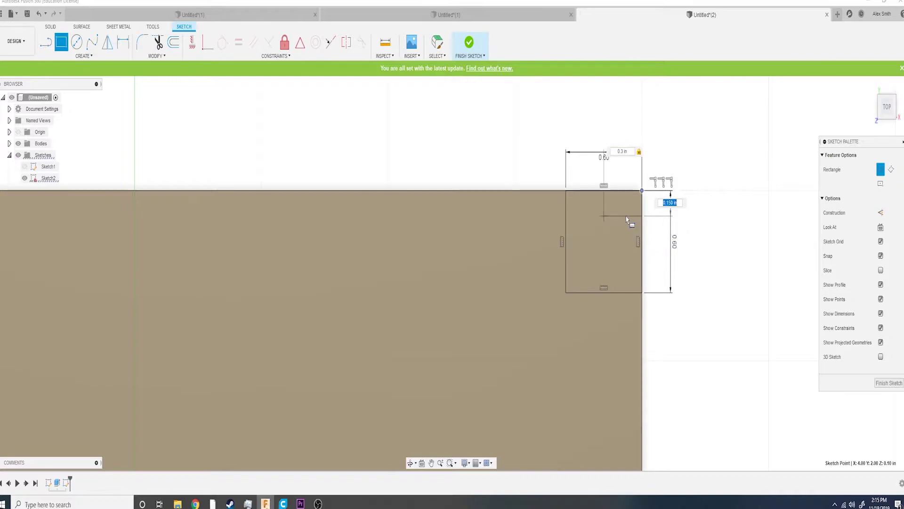
pyautogui.press('Return')
pyautogui.press('Escape')
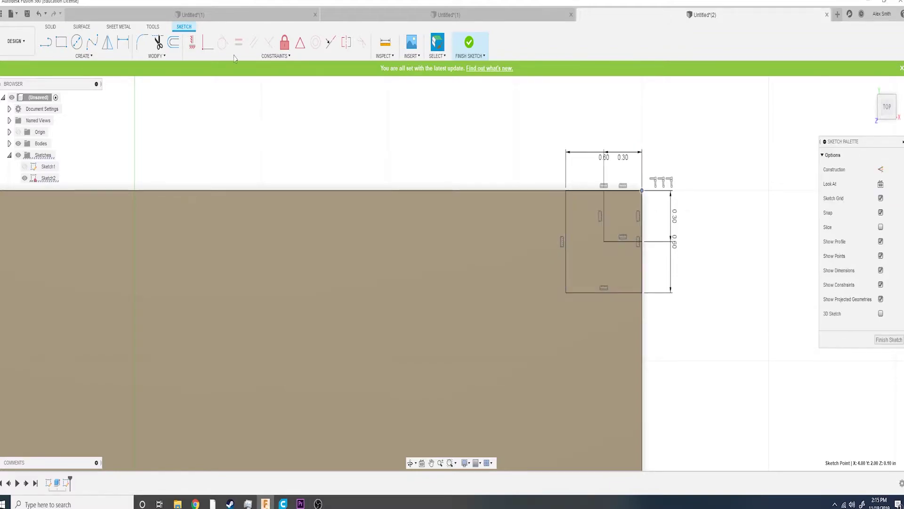
# Add 0.30 in squares at the top-edge midpoint and the line's midpoint
pyautogui.click(61, 42)
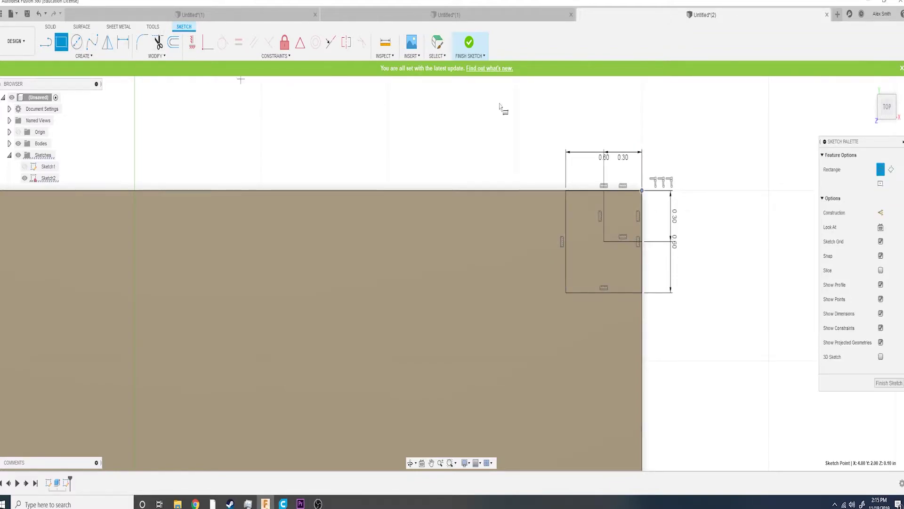
pyautogui.click(606, 196)
pyautogui.press('Escape')
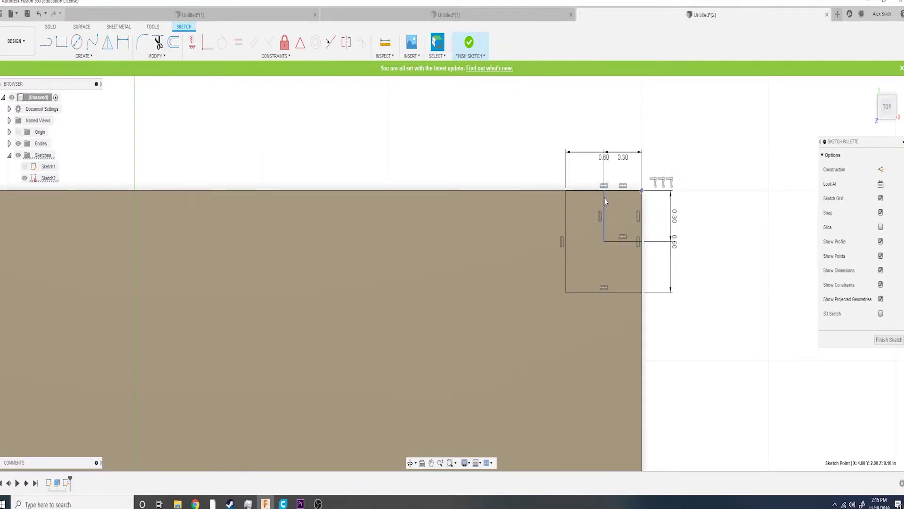
pyautogui.click(62, 42)
pyautogui.click(604, 191)
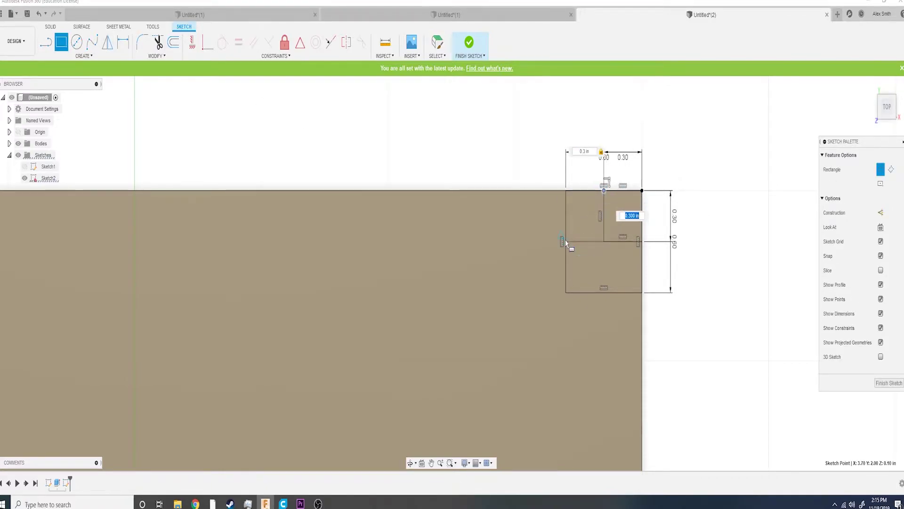
pyautogui.press('Return')
pyautogui.press('Escape')
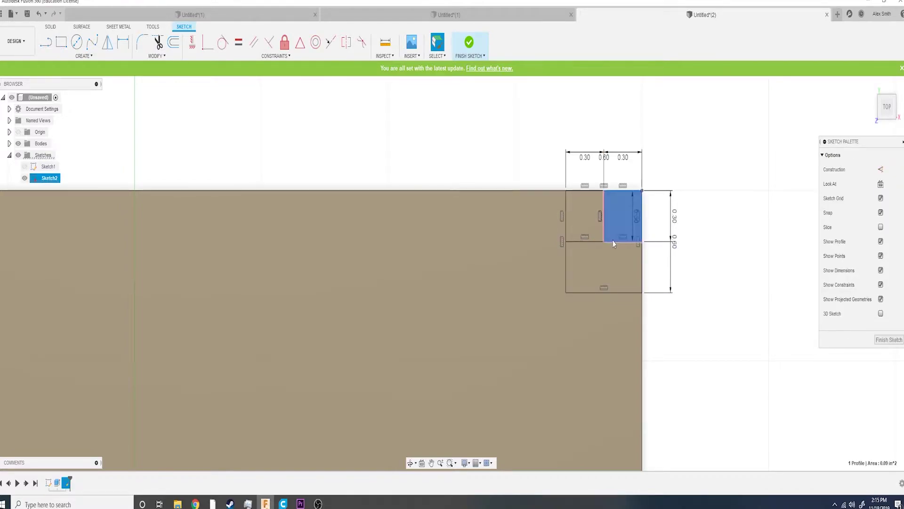
pyautogui.press('r')
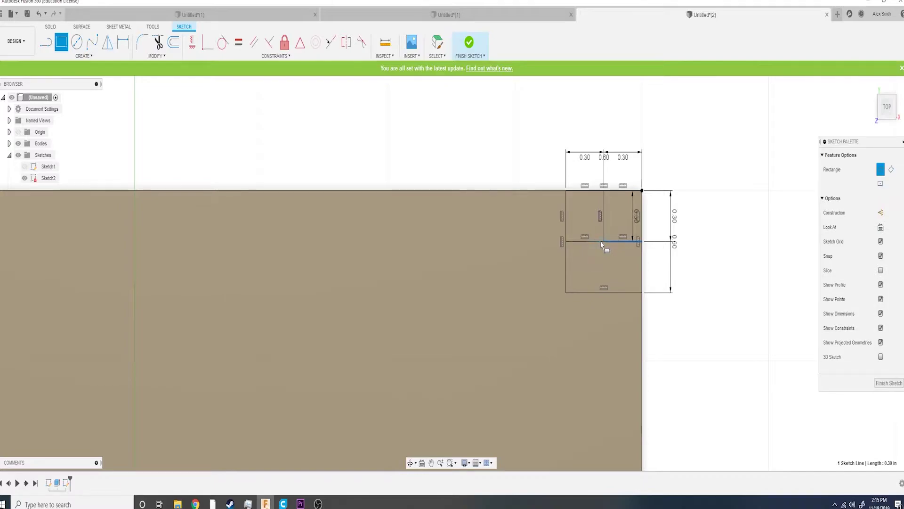
pyautogui.click(604, 242)
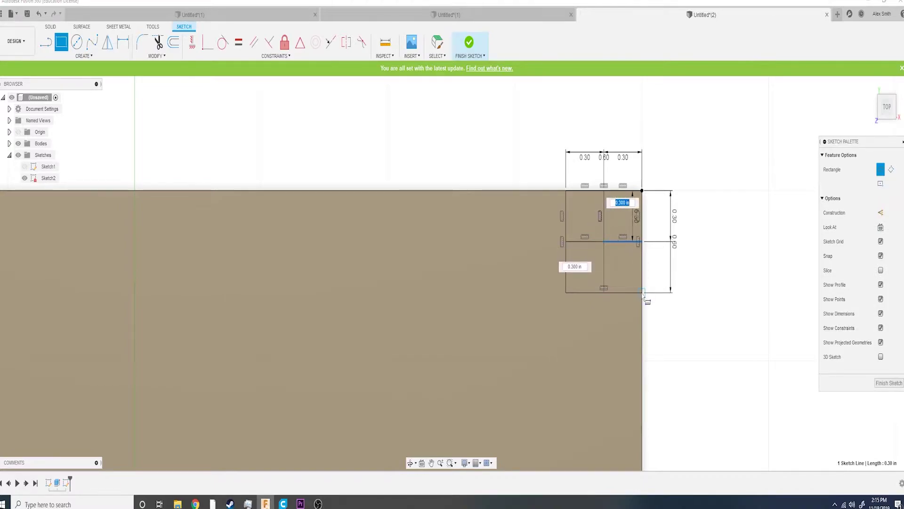
pyautogui.press('Return')
pyautogui.rightClick(596, 271)
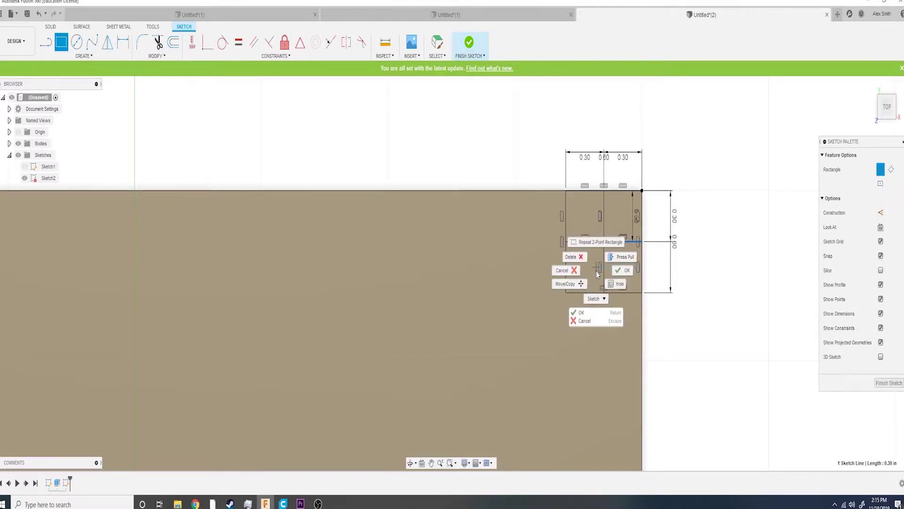
pyautogui.click(468, 44)
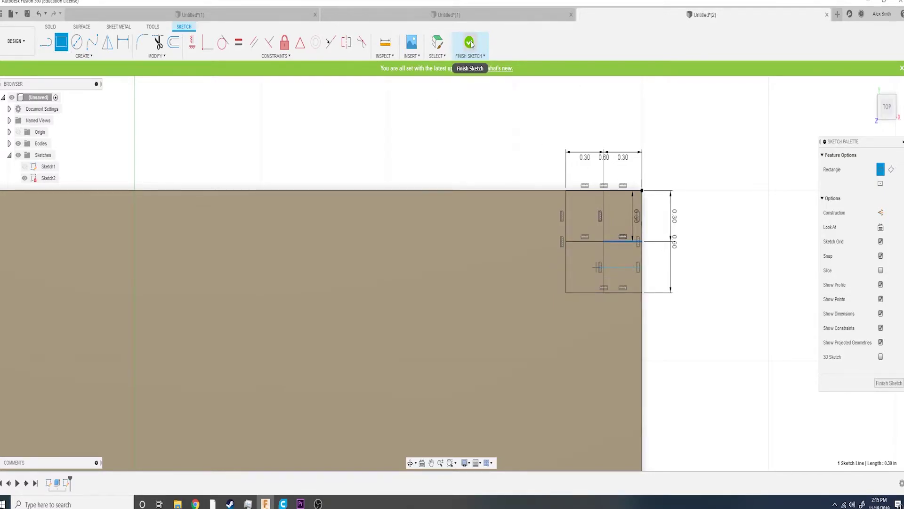
# Extrude both corner square profiles 5 7/8 in upward to form the leg
pyautogui.click(470, 43)
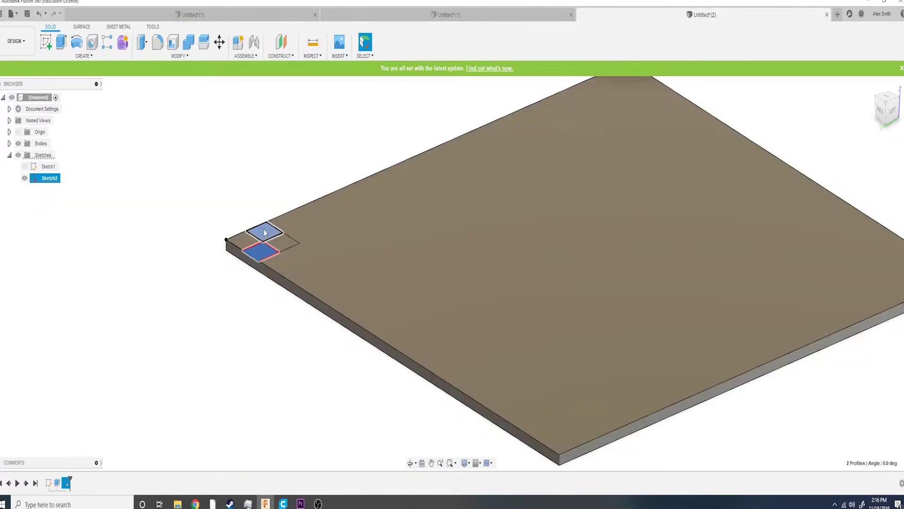
pyautogui.keyDown('shift'); pyautogui.click(239, 245); pyautogui.keyUp('shift')
pyautogui.press('e')
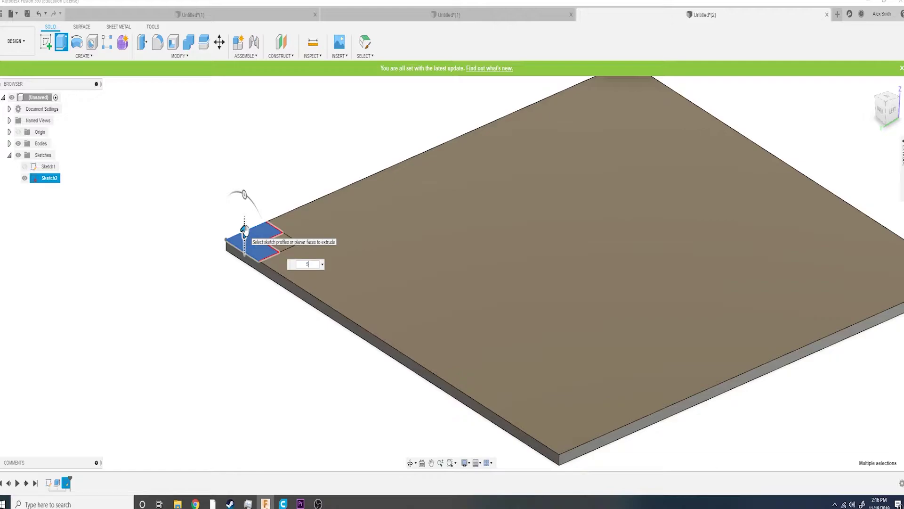
pyautogui.write('5 7/')
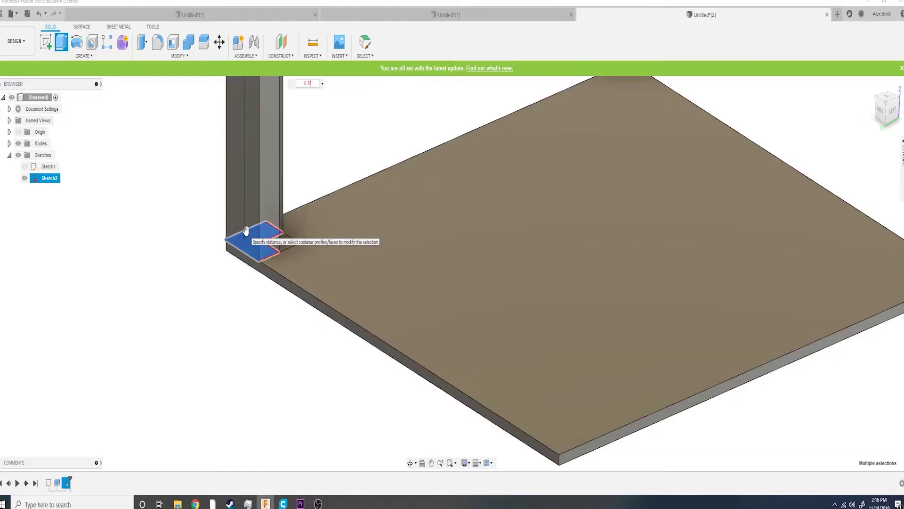
pyautogui.write('8')
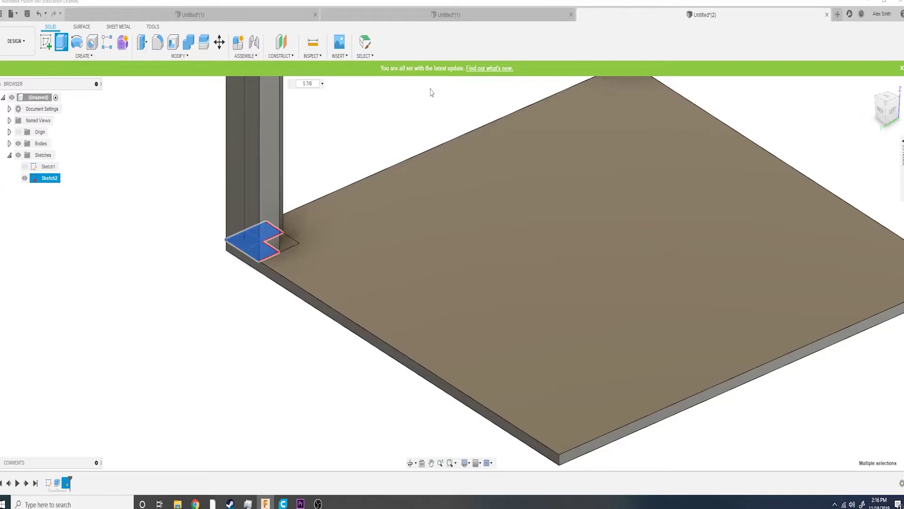
pyautogui.press('Return')
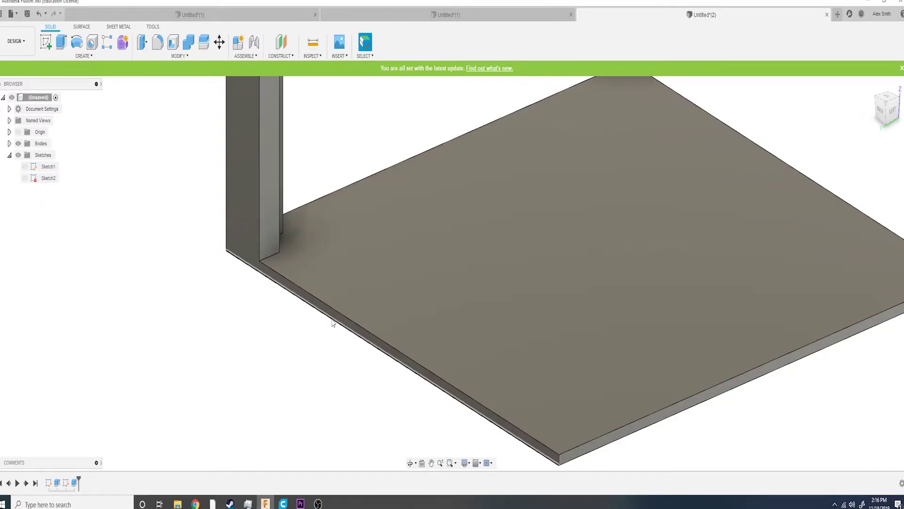
pyautogui.scroll(-5, 332, 322)
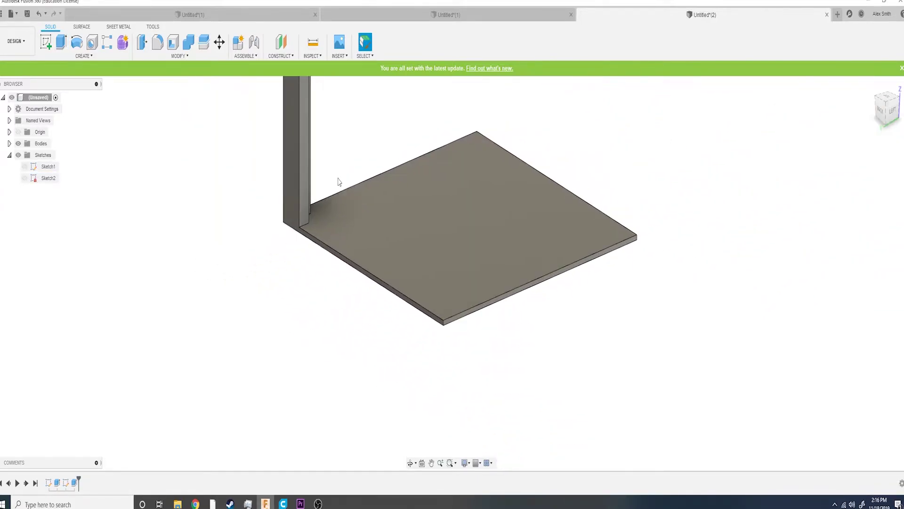
pyautogui.keyDown('shift'); pyautogui.moveTo(338, 182); pyautogui.dragTo(358, 190, button='middle'); pyautogui.keyUp('shift')
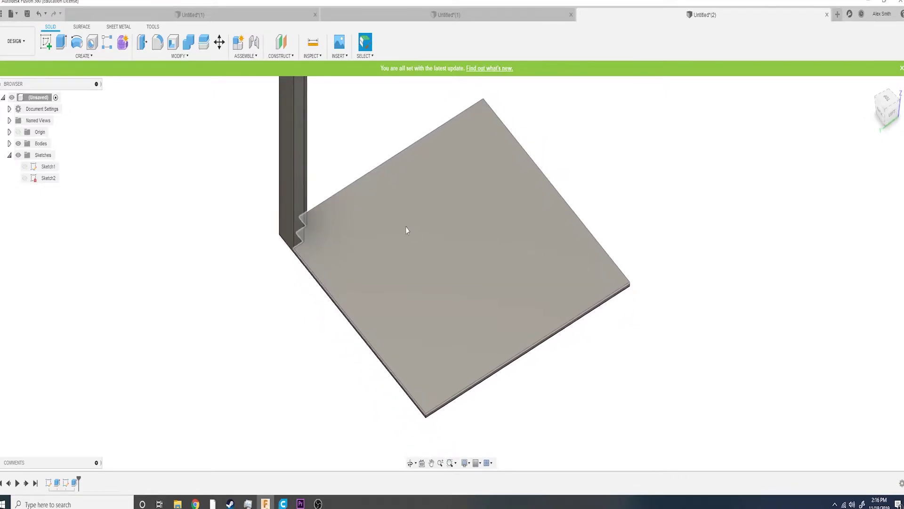
pyautogui.keyDown('shift'); pyautogui.moveTo(407, 230); pyautogui.dragTo(242, 354, button='middle'); pyautogui.keyUp('shift')
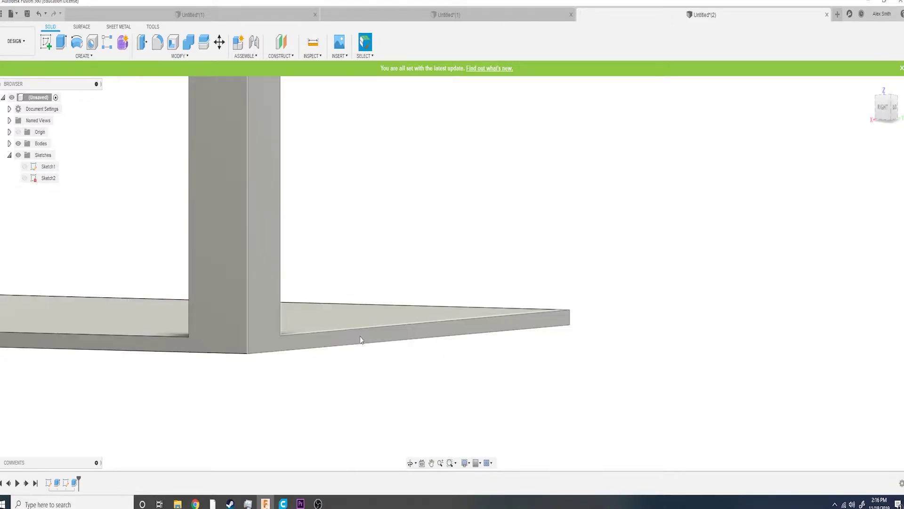
pyautogui.click(301, 346)
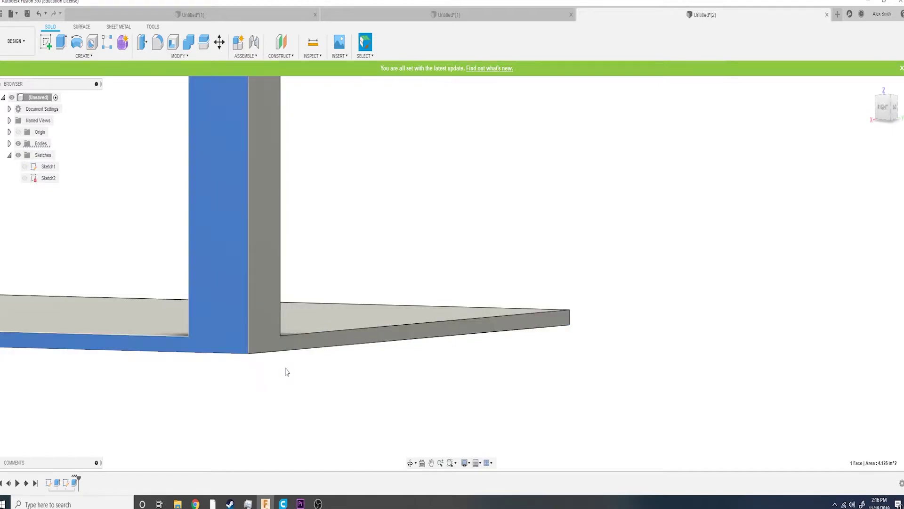
pyautogui.scroll(-2, 276, 351)
pyautogui.scroll(3, 275, 351)
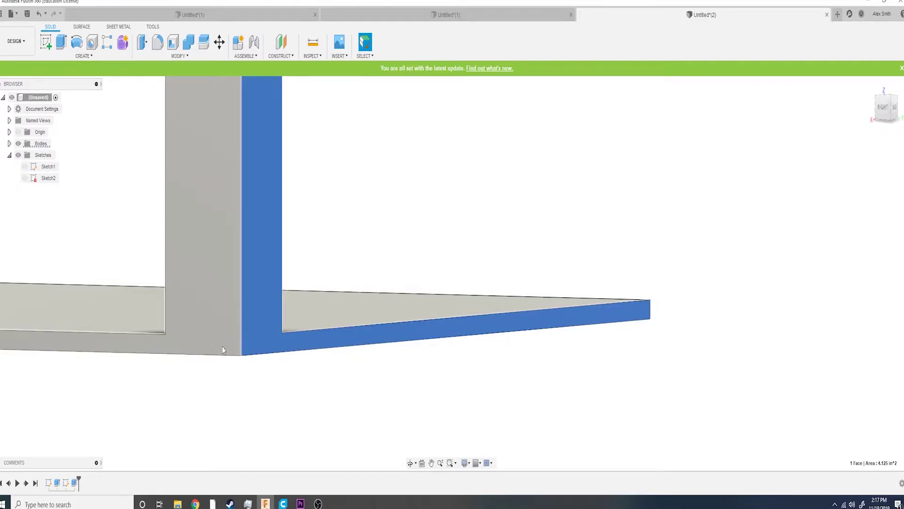
pyautogui.keyDown('shift'); pyautogui.moveTo(216, 346); pyautogui.dragTo(164, 288, button='middle'); pyautogui.keyUp('shift')
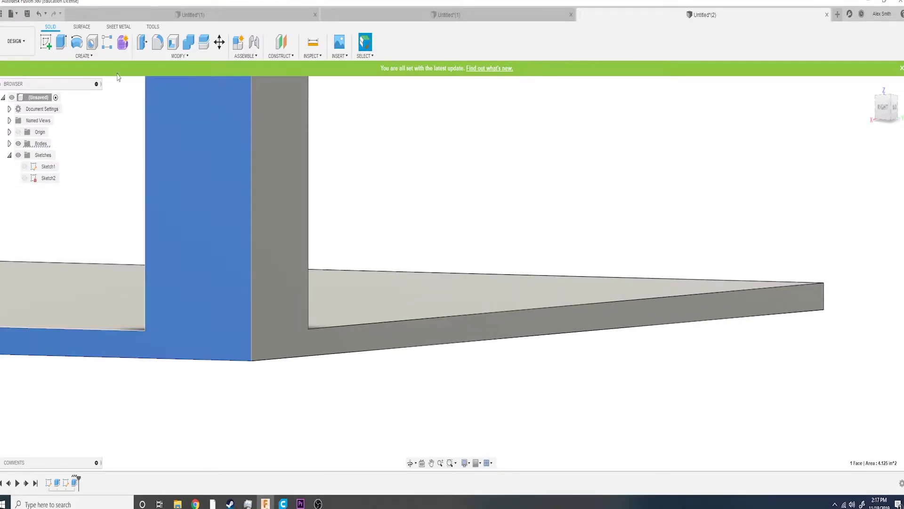
pyautogui.click(46, 43)
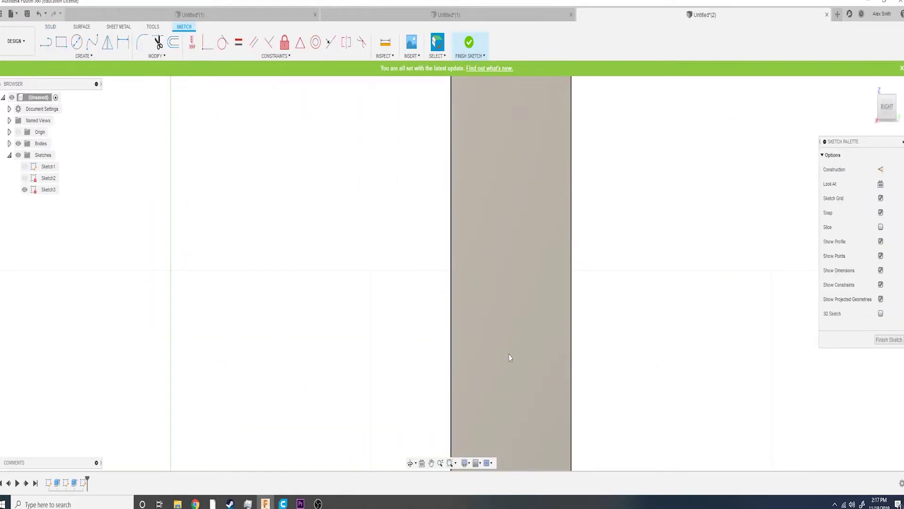
# Draw a line across the leg's base from its inner to outer corner on one side face
pyautogui.moveTo(509, 358); pyautogui.dragTo(484, 364, button='middle')
pyautogui.moveTo(565, 397)
pyautogui.mouseDown(button='middle')
pyautogui.moveTo(556, 387)
pyautogui.moveTo(579, 360)
pyautogui.moveTo(565, 353)
pyautogui.mouseUp(button='middle')
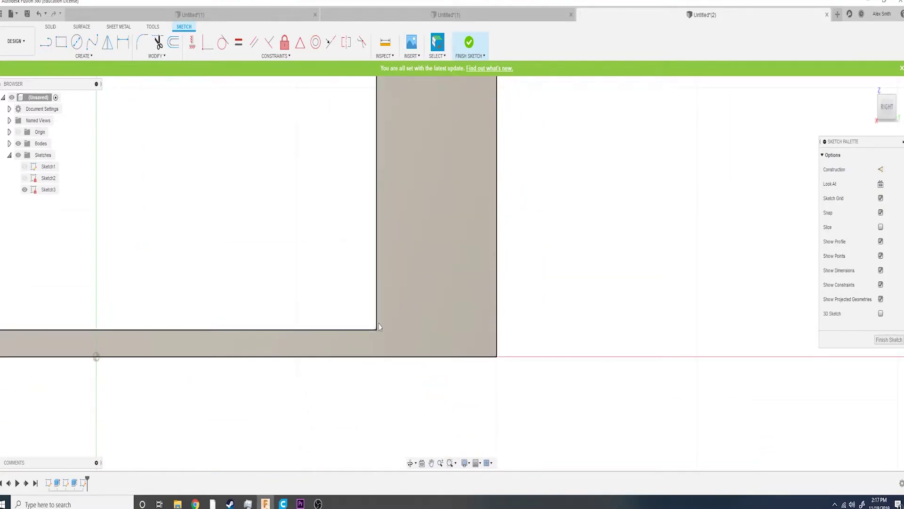
pyautogui.click(76, 43)
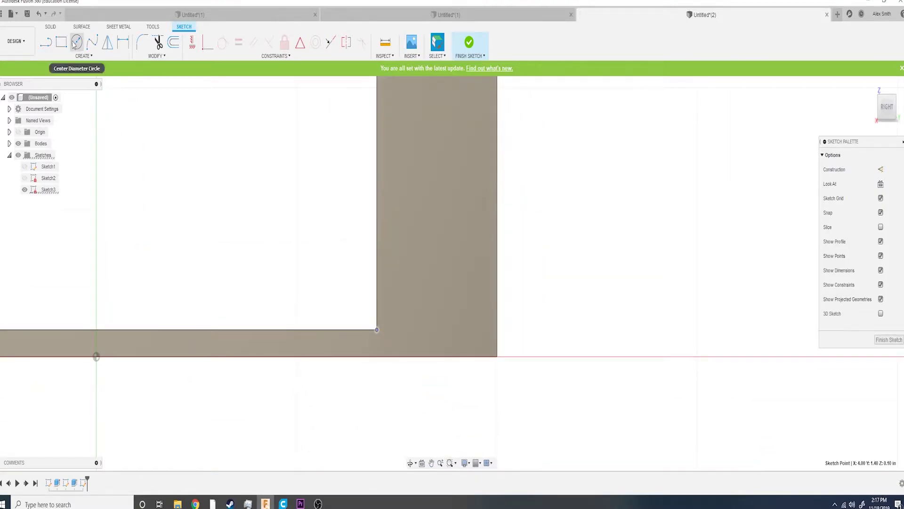
pyautogui.click(47, 46)
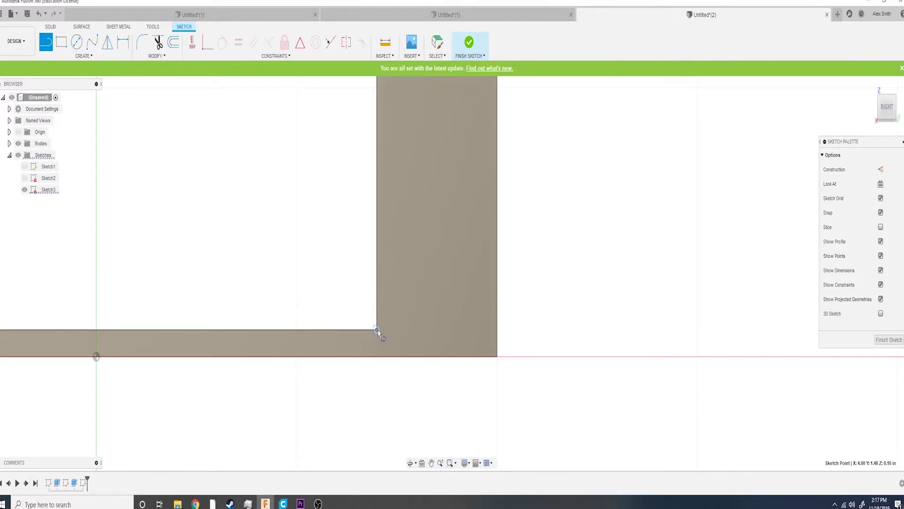
pyautogui.click(377, 330)
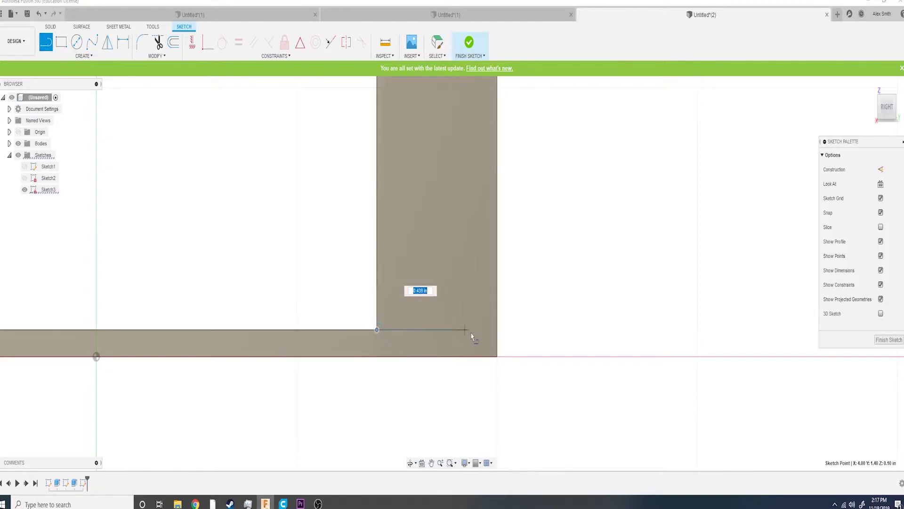
pyautogui.doubleClick(498, 329)
pyautogui.press('Escape')
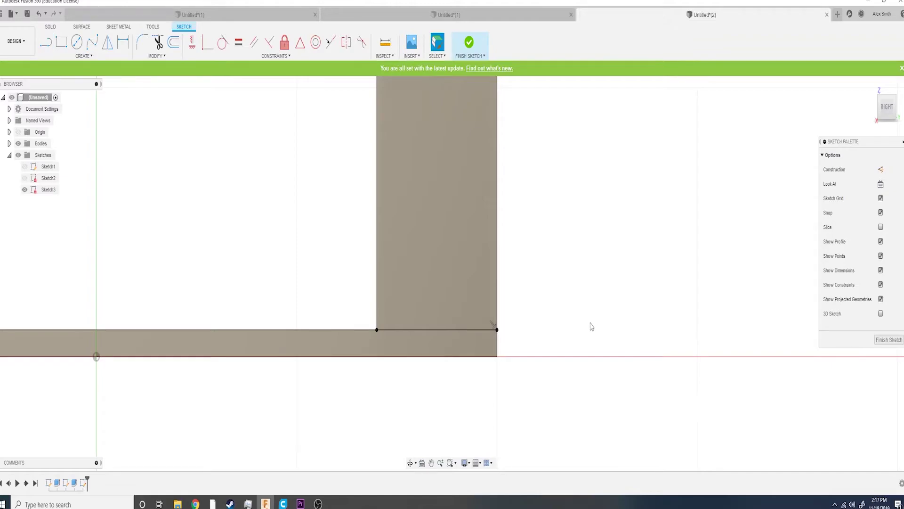
# Sketch a matching base line on the leg's other side face and finish the sketch
pyautogui.moveTo(586, 331)
pyautogui.keyDown('shift'); pyautogui.mouseDown(button='middle')
pyautogui.moveTo(570, 323)
pyautogui.moveTo(526, 339)
pyautogui.mouseUp(button='middle'); pyautogui.keyUp('shift')
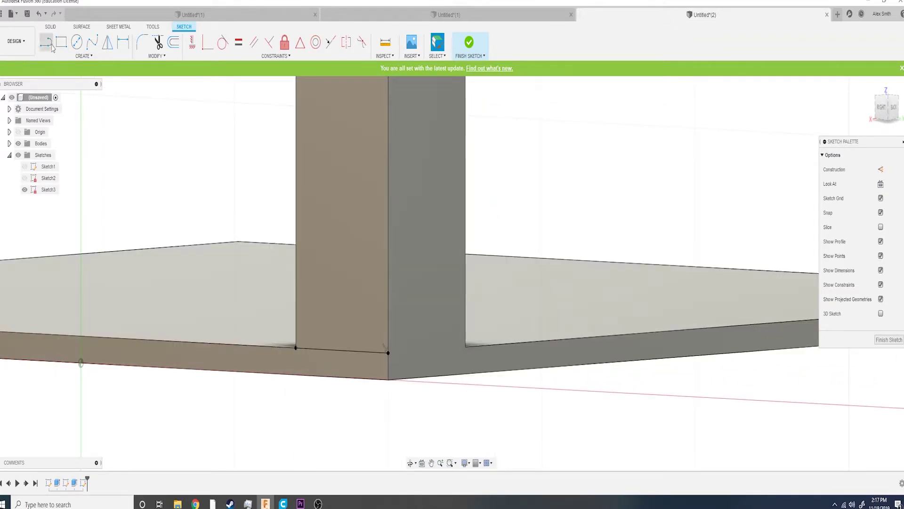
pyautogui.click(419, 354)
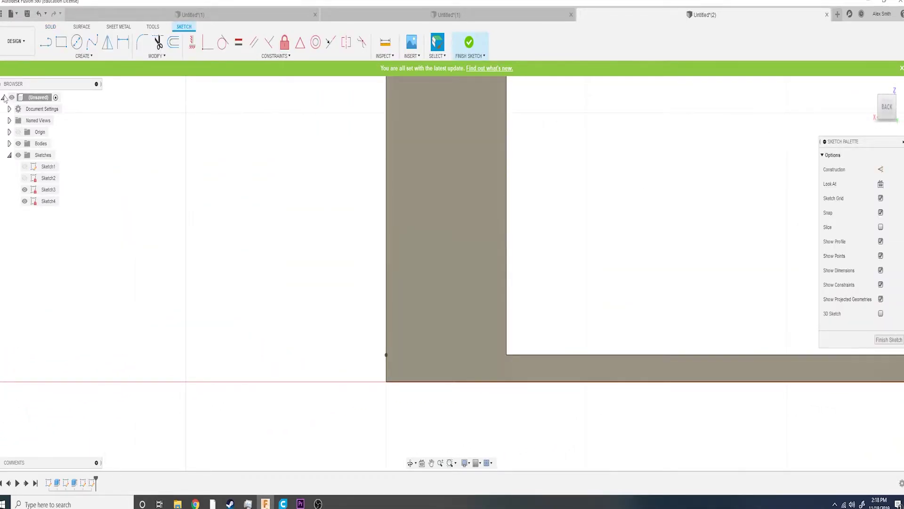
pyautogui.click(45, 42)
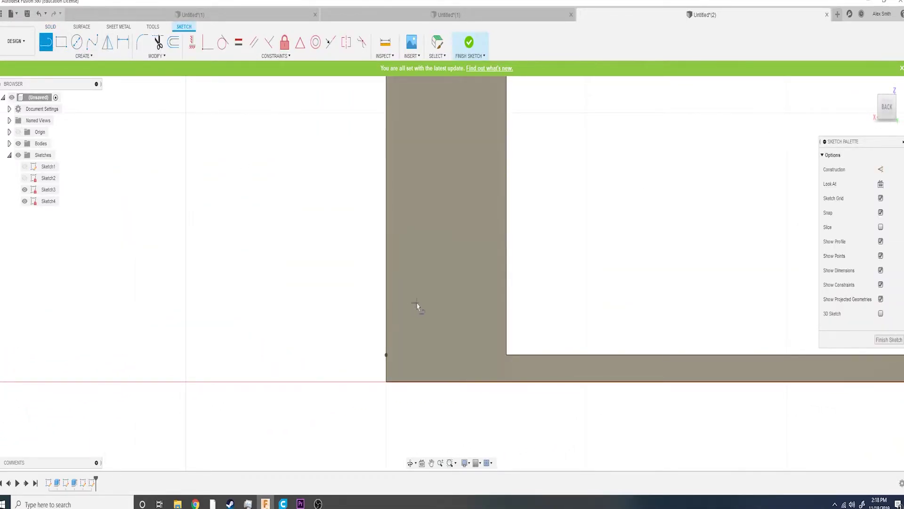
pyautogui.click(506, 355)
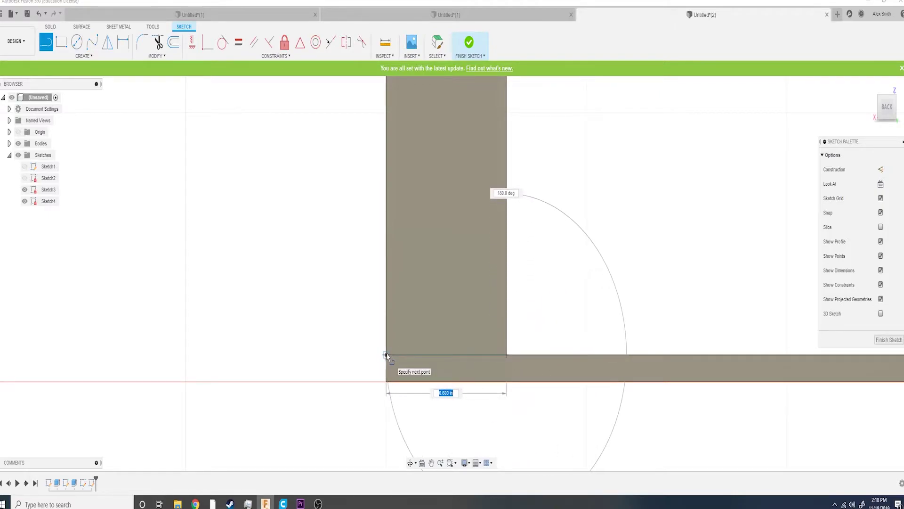
pyautogui.click(386, 356)
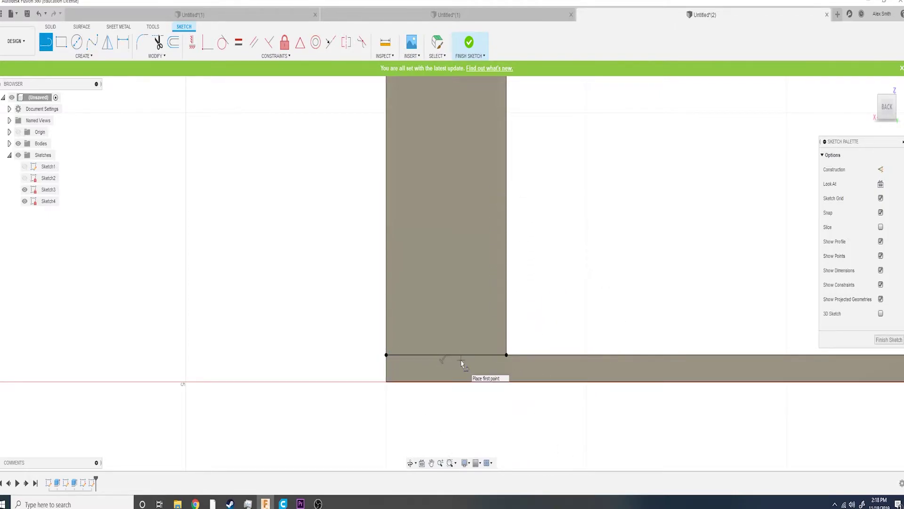
pyautogui.moveTo(463, 363)
pyautogui.keyDown('shift'); pyautogui.mouseDown(button='middle')
pyautogui.moveTo(418, 341)
pyautogui.moveTo(455, 349)
pyautogui.moveTo(451, 358)
pyautogui.mouseUp(button='middle'); pyautogui.keyUp('shift')
pyautogui.press('Escape')
pyautogui.press('l')
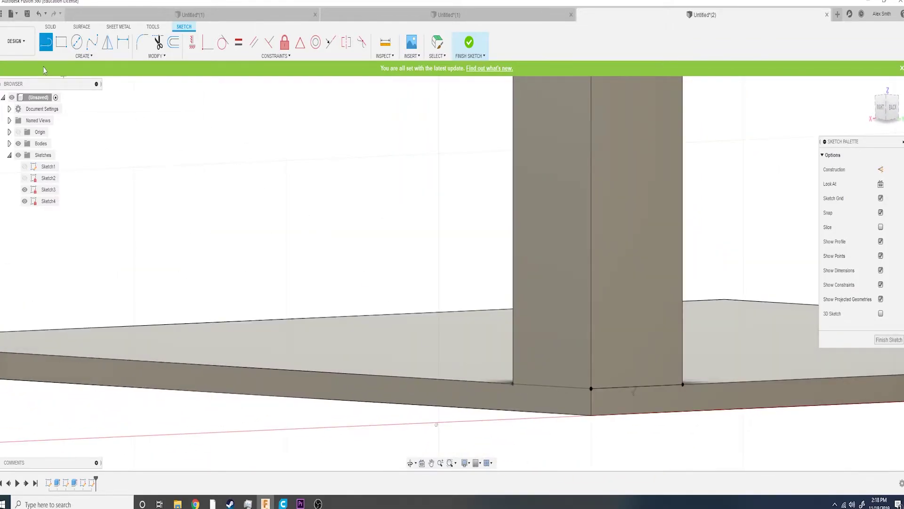
pyautogui.click(469, 43)
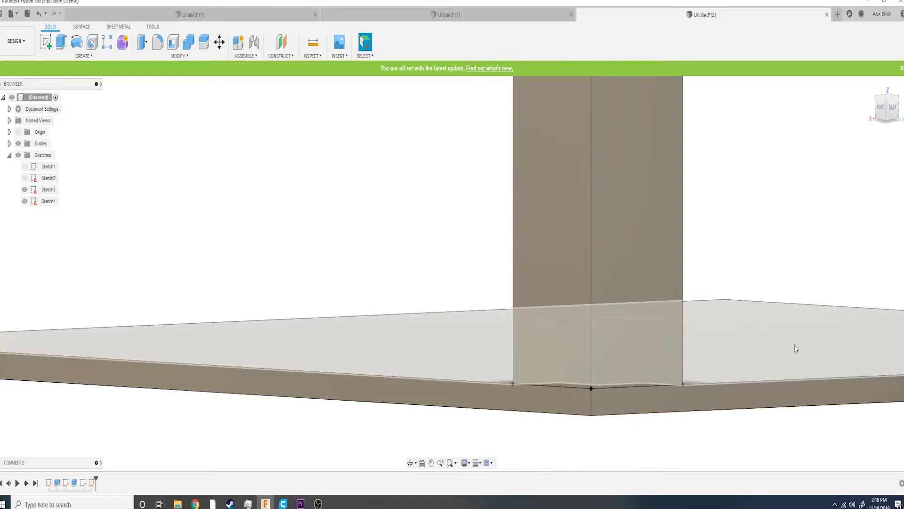
# Split the leg's first side face along its sketched base line using Along Vector
pyautogui.click(556, 306)
pyautogui.click(329, 384)
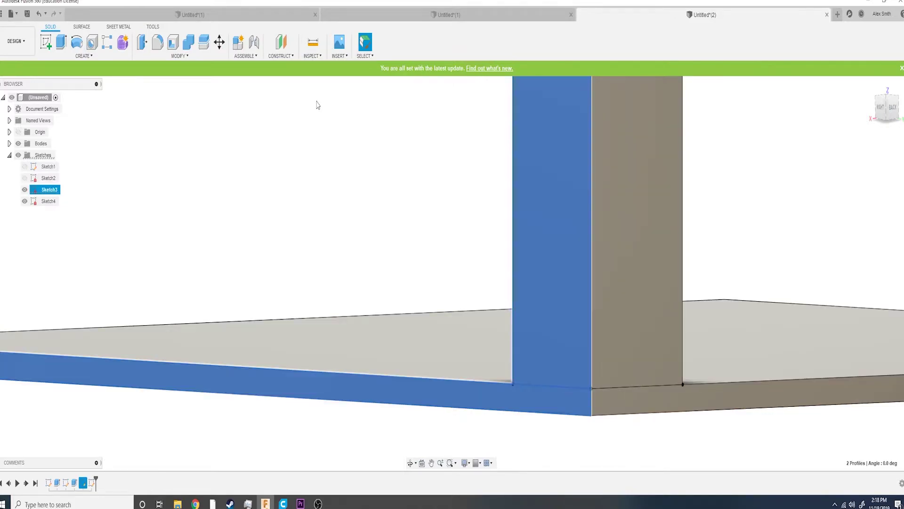
pyautogui.click(180, 56)
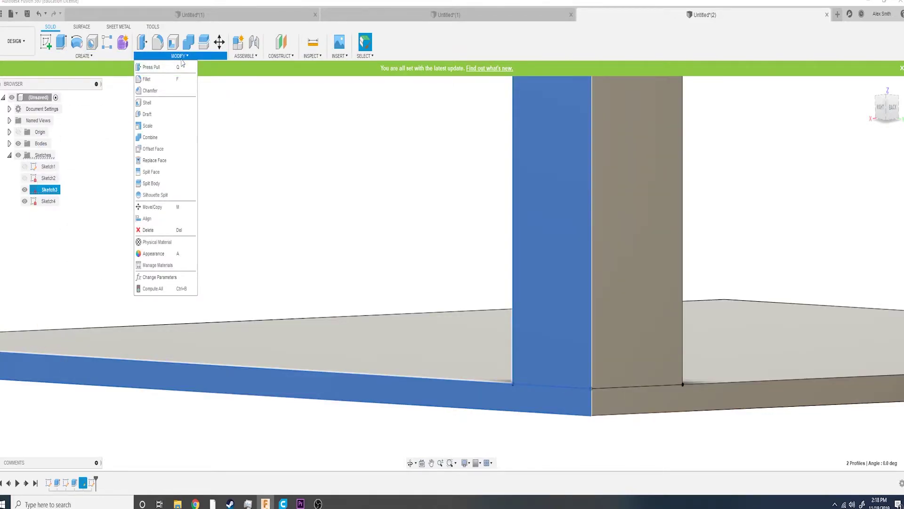
pyautogui.press('Escape')
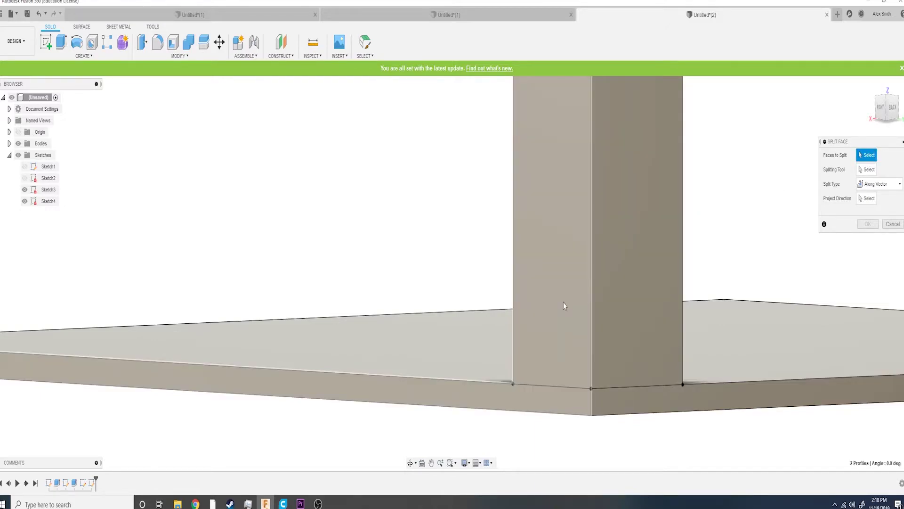
pyautogui.click(566, 346)
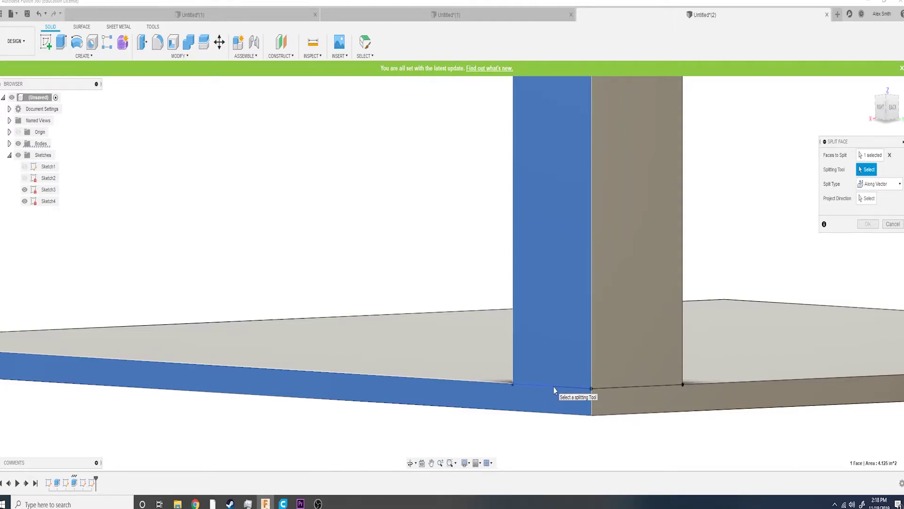
pyautogui.click(553, 386)
pyautogui.click(877, 187)
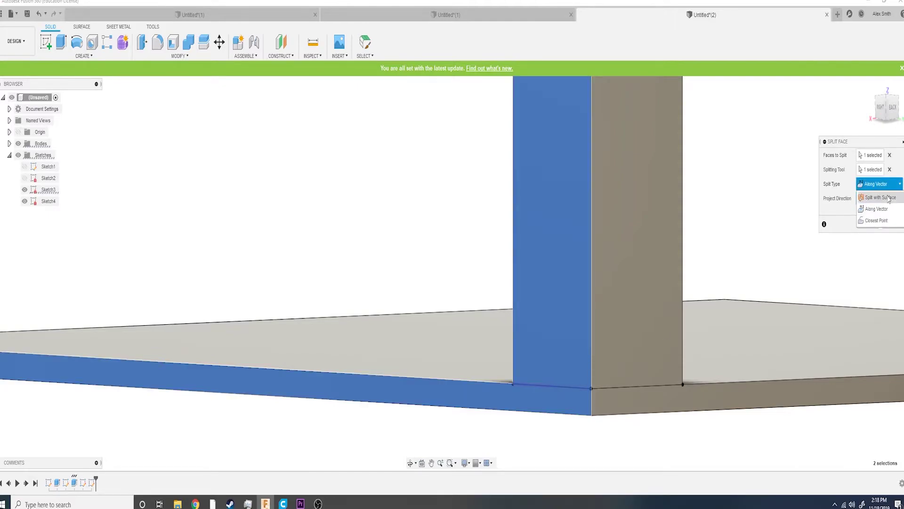
pyautogui.click(879, 209)
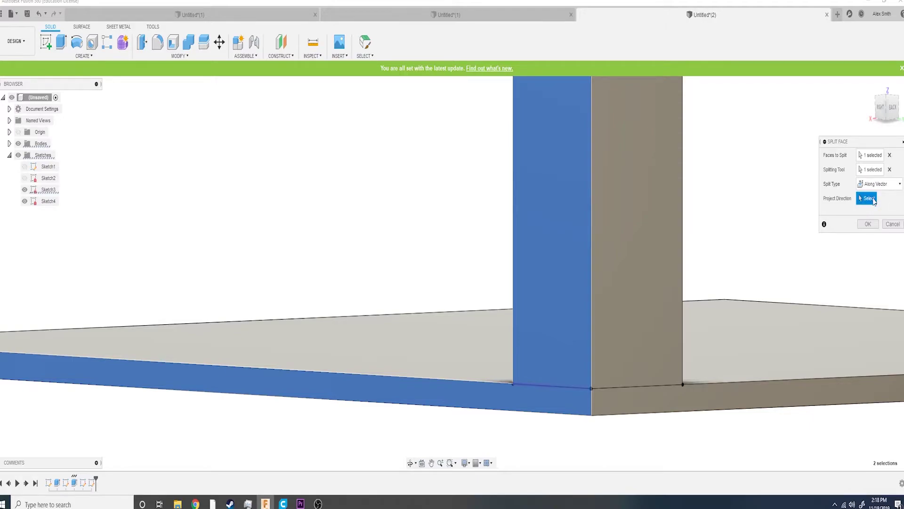
pyautogui.click(868, 224)
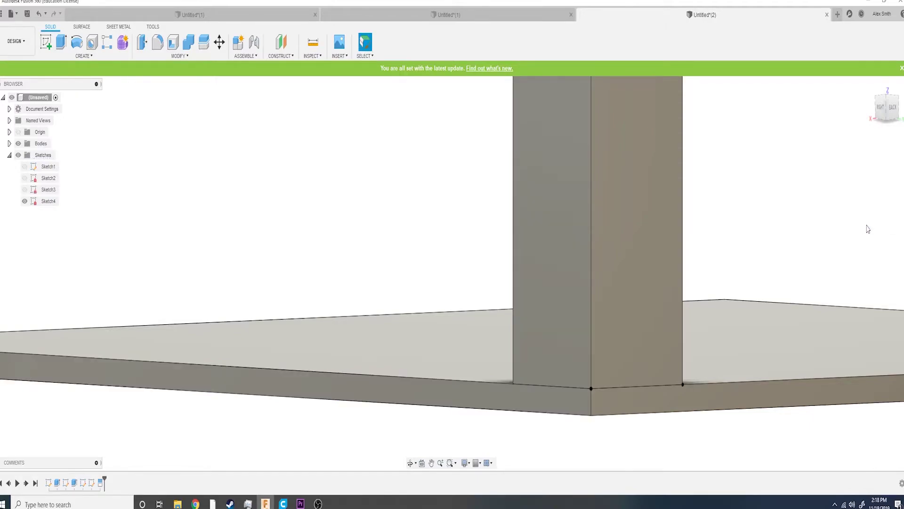
# Split the leg's other side face along its Sketch4 line and check both resulting faces
pyautogui.click(25, 193)
pyautogui.click(25, 201)
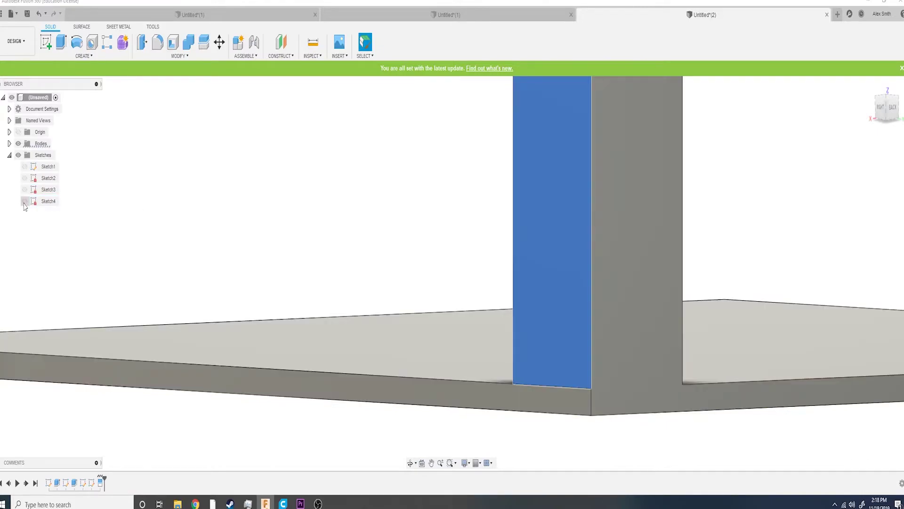
pyautogui.click(25, 201)
pyautogui.keyDown('shift'); pyautogui.moveTo(530, 430); pyautogui.dragTo(691, 312, button='middle'); pyautogui.keyUp('shift')
pyautogui.click(877, 172)
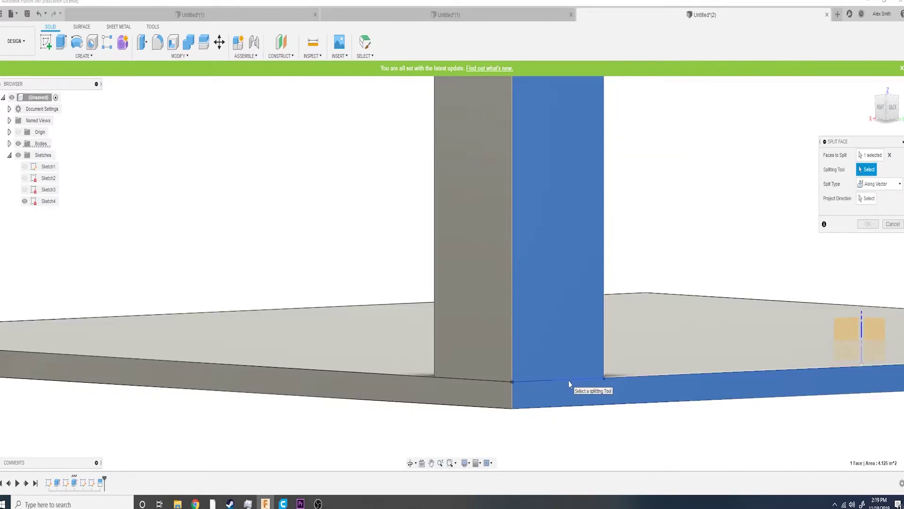
pyautogui.click(571, 382)
pyautogui.press('Return')
pyautogui.click(570, 391)
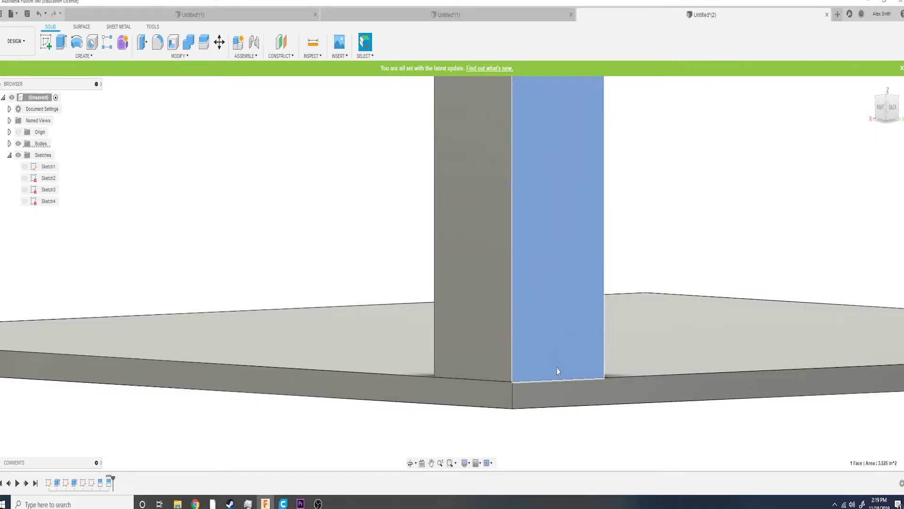
pyautogui.click(436, 329)
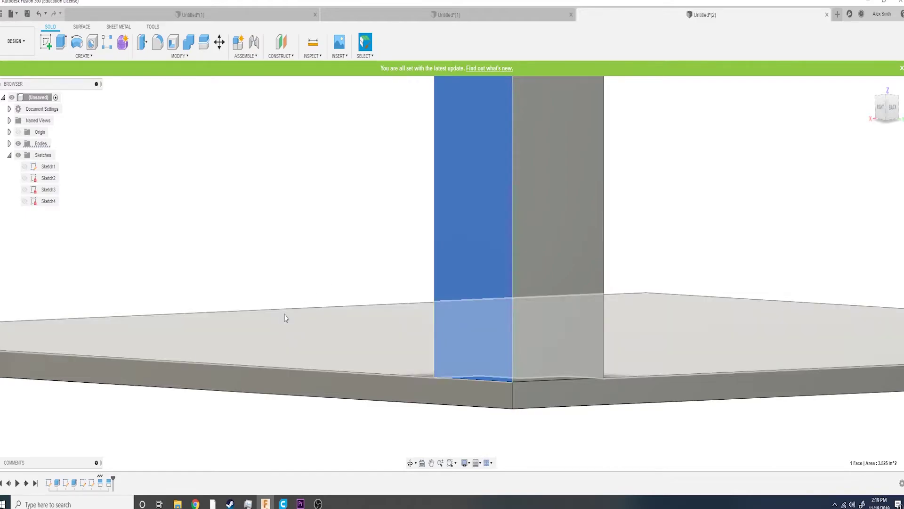
# Create an offset construction plane at -1.00 in from the XZ plane
pyautogui.click(281, 56)
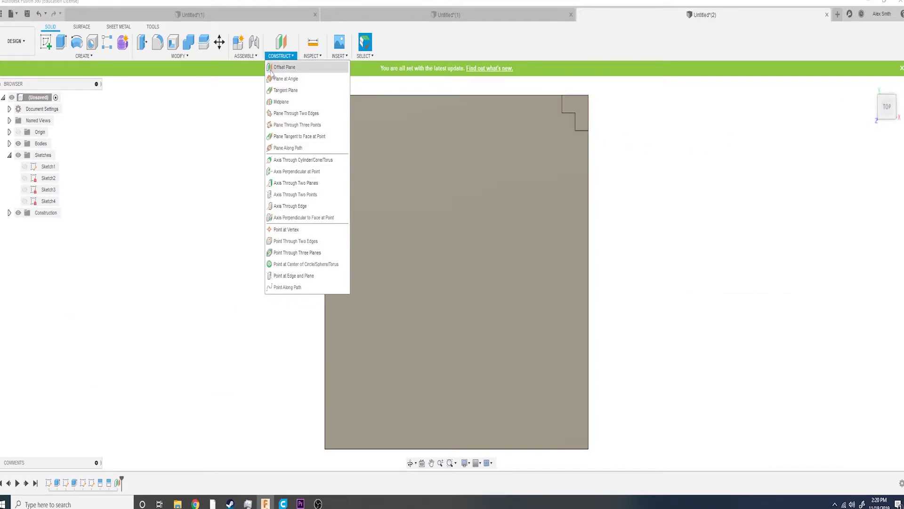
pyautogui.click(285, 67)
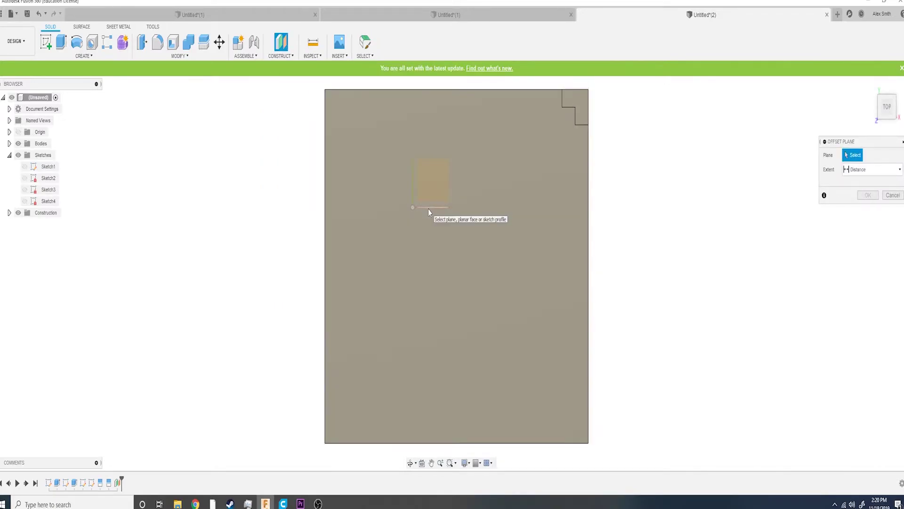
pyautogui.click(428, 208)
pyautogui.moveTo(428, 195); pyautogui.dragTo(428, 84)
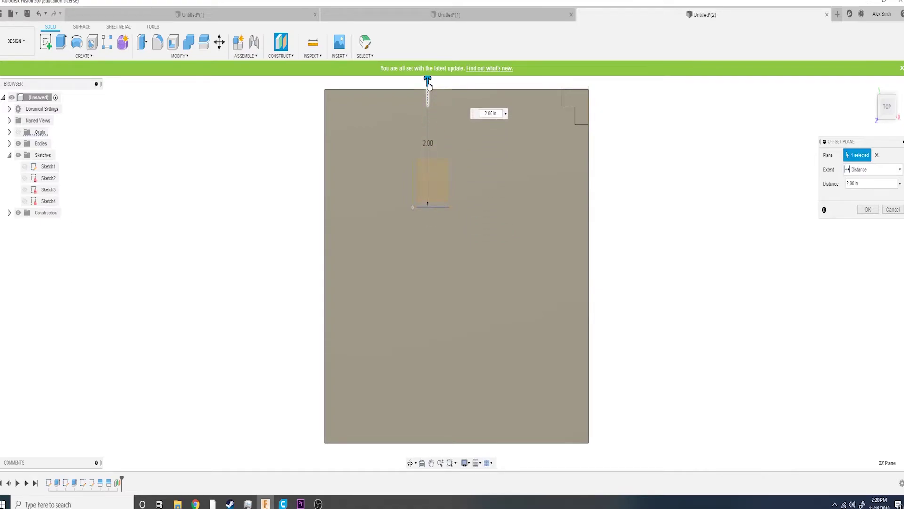
pyautogui.moveTo(428, 84); pyautogui.dragTo(428, 261)
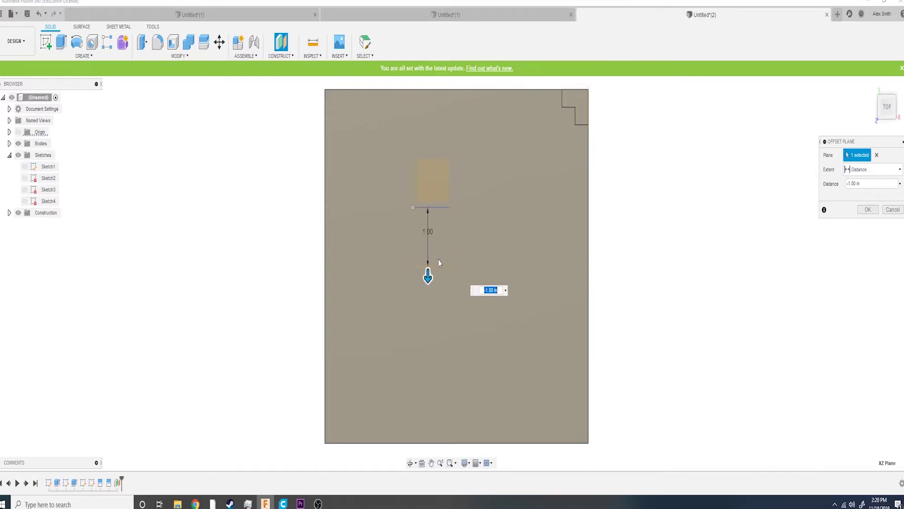
pyautogui.click(868, 209)
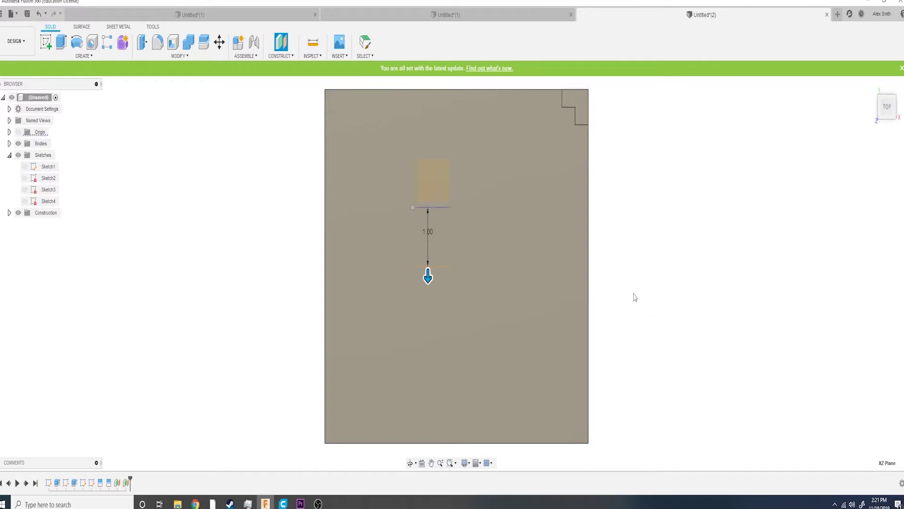
# Abandon a hole on the plate face and clear the selection
pyautogui.press('h')
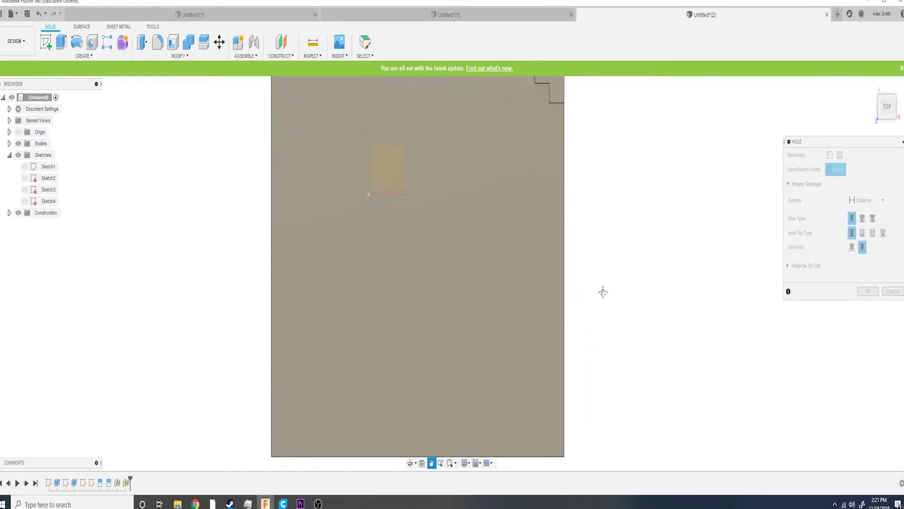
pyautogui.keyDown('shift'); pyautogui.moveTo(601, 291); pyautogui.dragTo(590, 268, button='middle'); pyautogui.keyUp('shift')
pyautogui.click(401, 357)
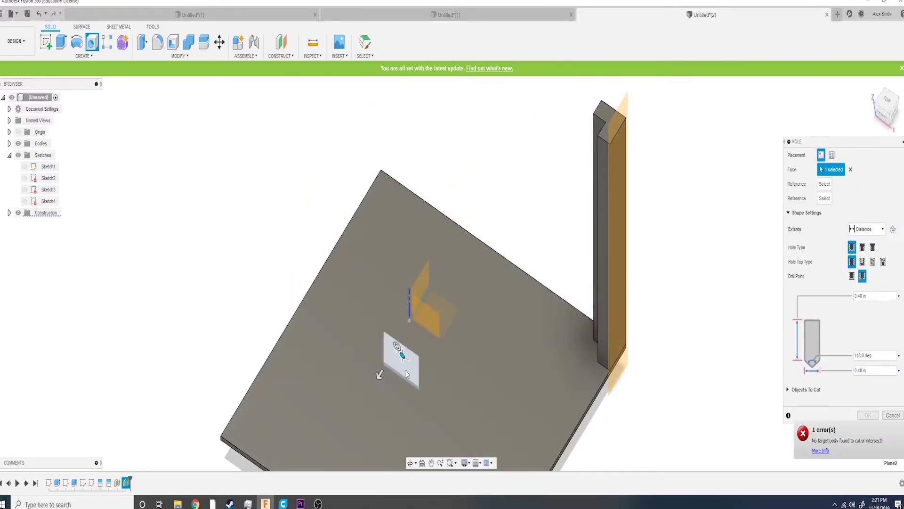
pyautogui.press('Escape')
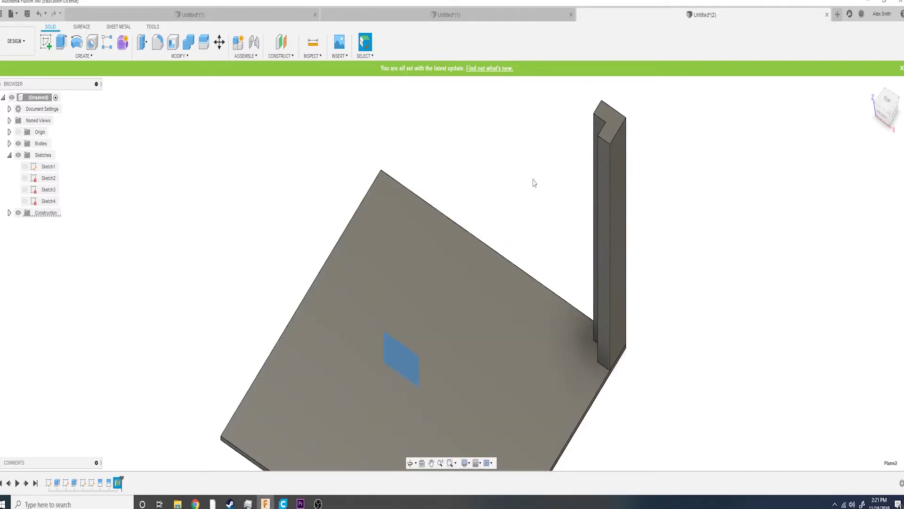
pyautogui.click(520, 156)
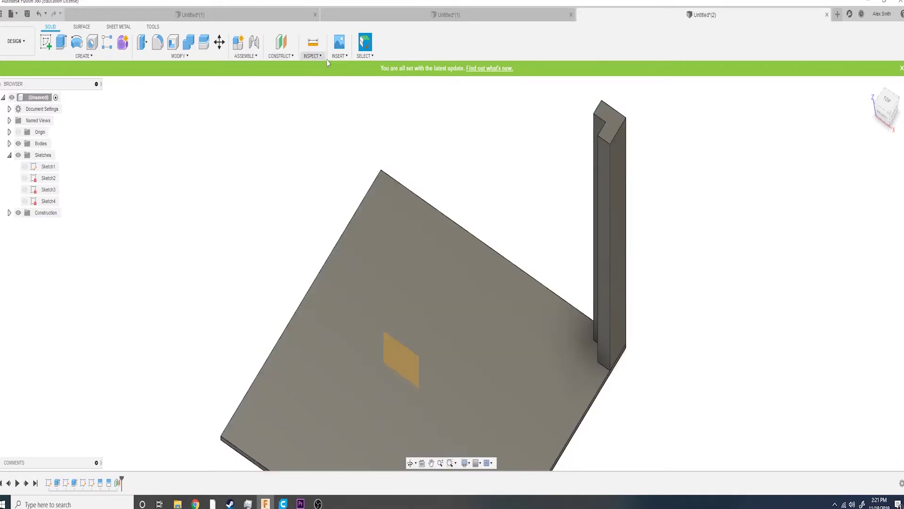
pyautogui.click(365, 56)
pyautogui.moveTo(380, 141)
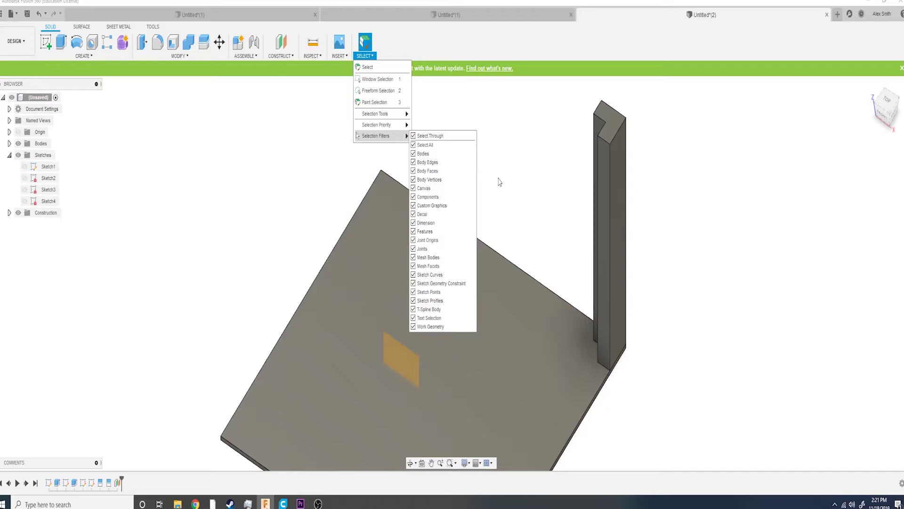
pyautogui.click(223, 132)
# Mirror the leg's six faces across the chosen plane, discarding a stray 0.10 in face offset
pyautogui.click(83, 55)
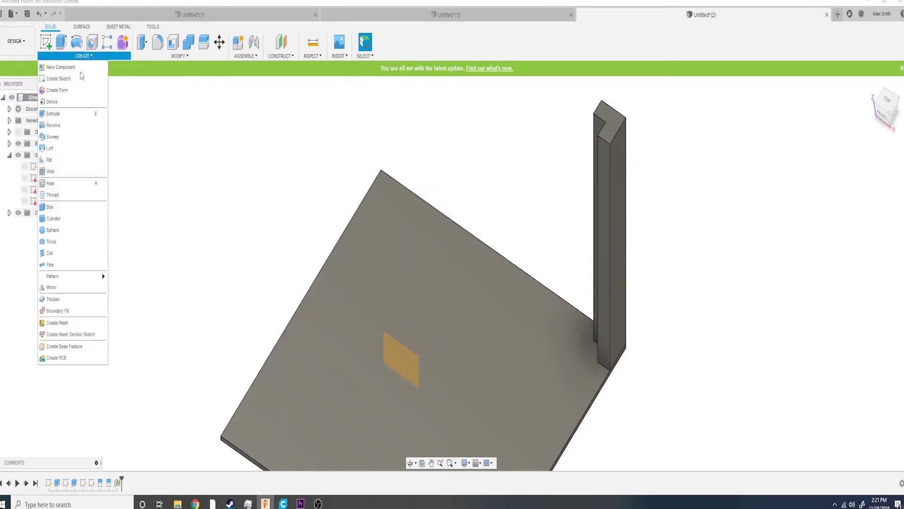
pyautogui.click(65, 287)
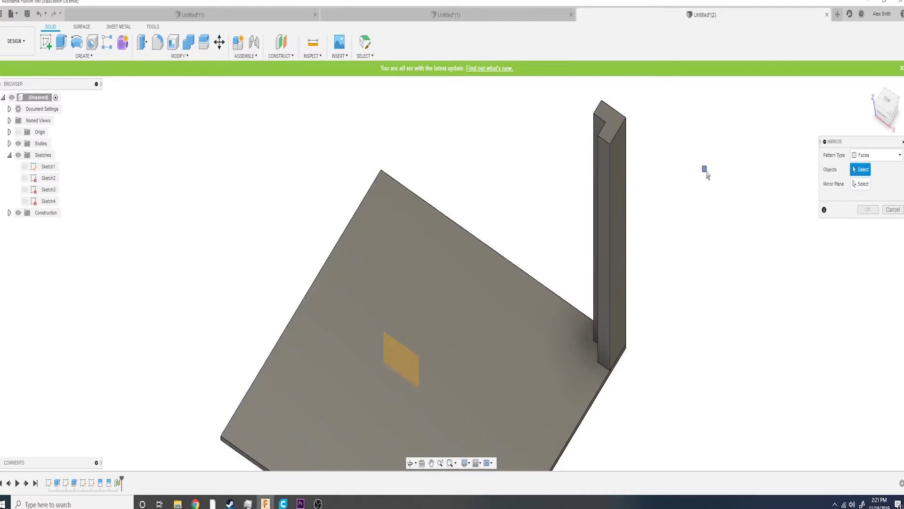
pyautogui.click(609, 203)
pyautogui.moveTo(601, 187); pyautogui.dragTo(601, 188)
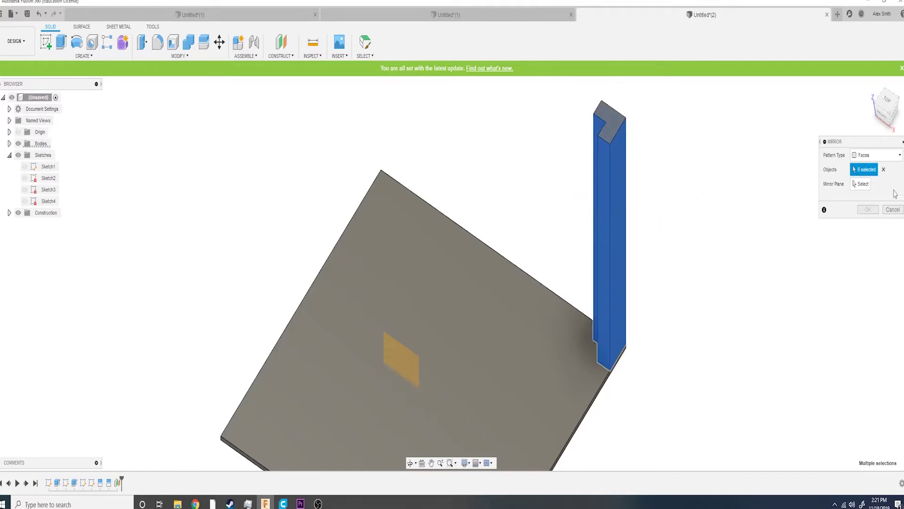
pyautogui.click(863, 185)
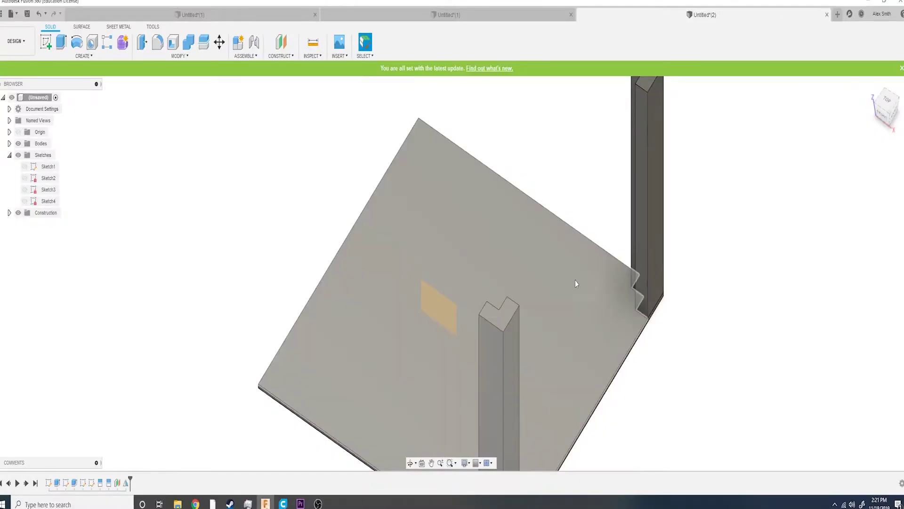
pyautogui.moveTo(575, 282); pyautogui.dragTo(583, 250, button='middle')
pyautogui.moveTo(377, 290); pyautogui.dragTo(440, 247)
pyautogui.moveTo(440, 248); pyautogui.dragTo(355, 268, button='right')
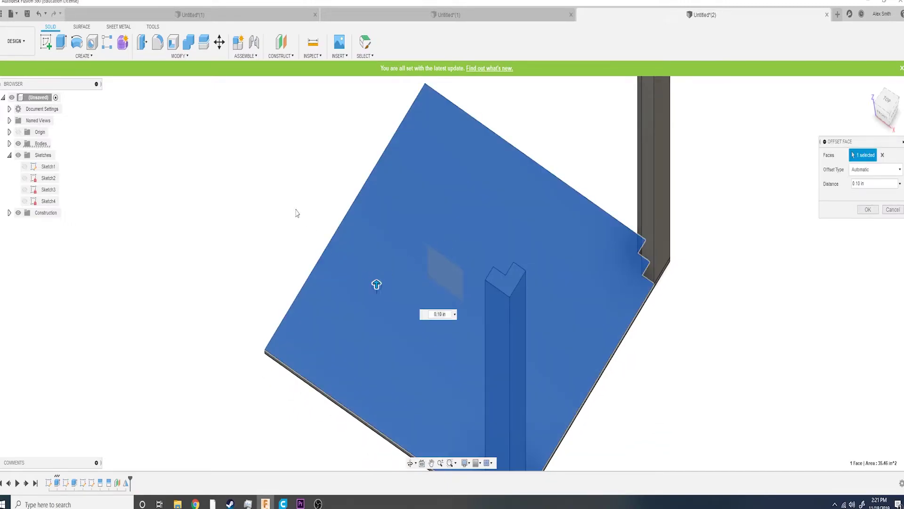
pyautogui.moveTo(358, 348); pyautogui.dragTo(400, 292, button='middle')
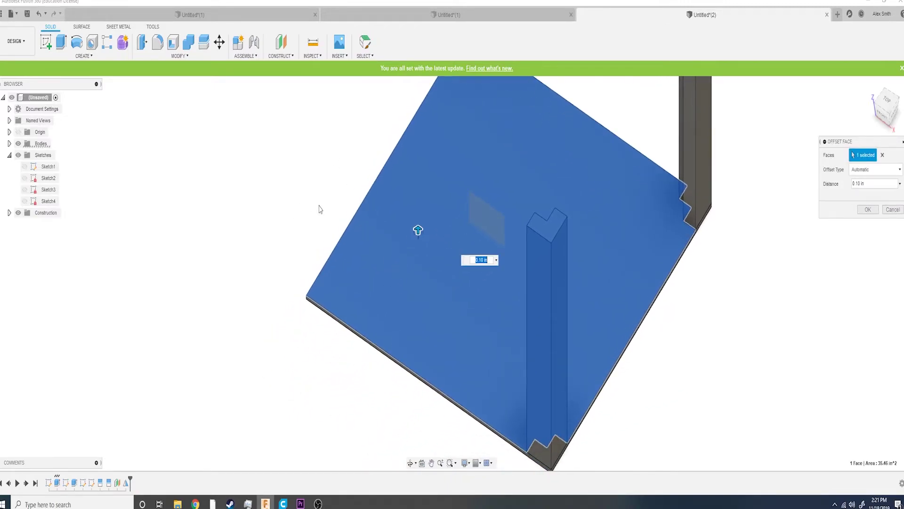
pyautogui.click(893, 209)
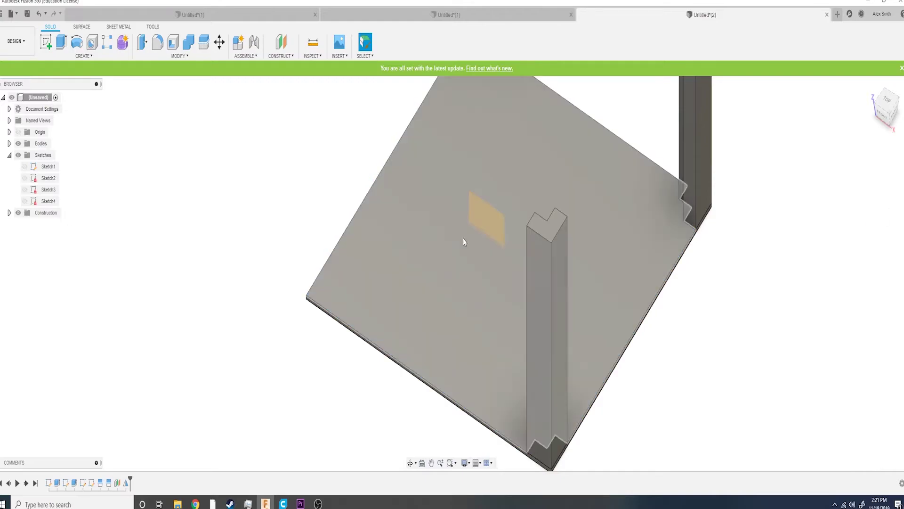
# Add a construction plane offset 1.00 in from the YZ plane
pyautogui.click(51, 98)
pyautogui.keyDown('shift'); pyautogui.moveTo(212, 210); pyautogui.dragTo(247, 175, button='middle'); pyautogui.keyUp('shift')
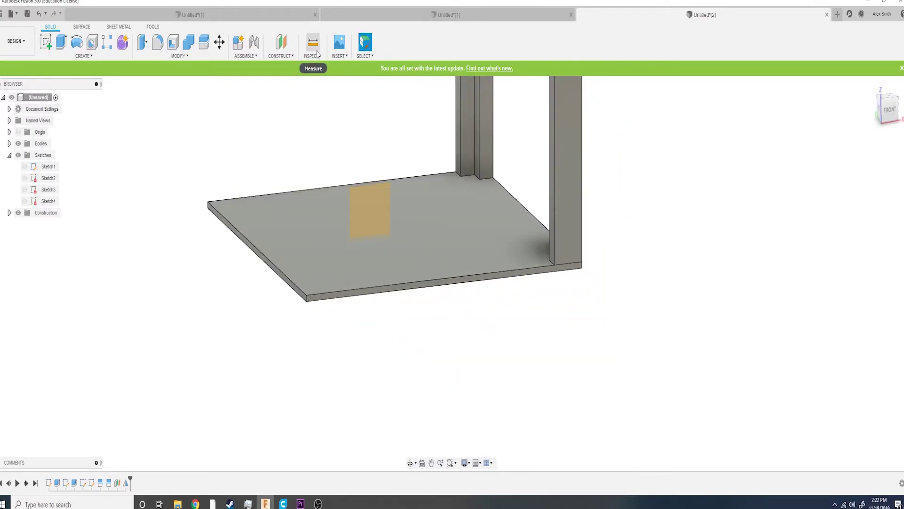
pyautogui.click(312, 56)
pyautogui.click(280, 56)
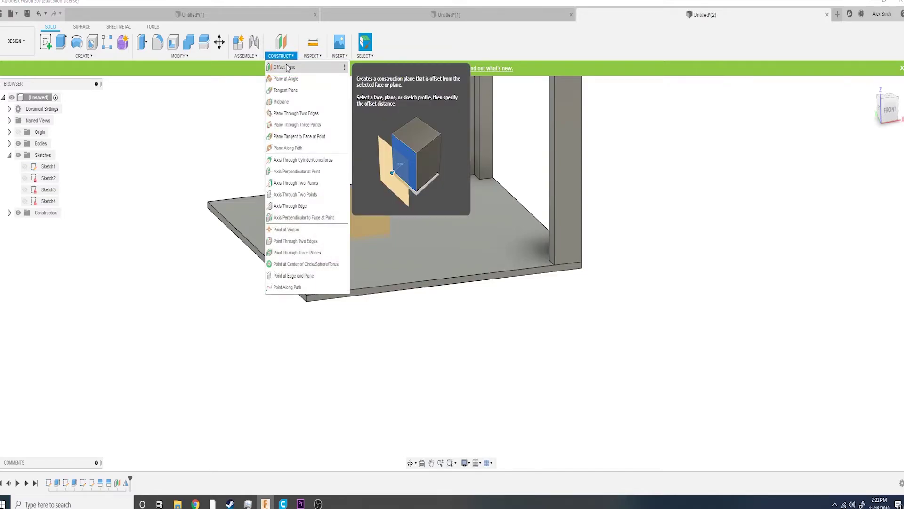
pyautogui.click(287, 67)
pyautogui.click(326, 198)
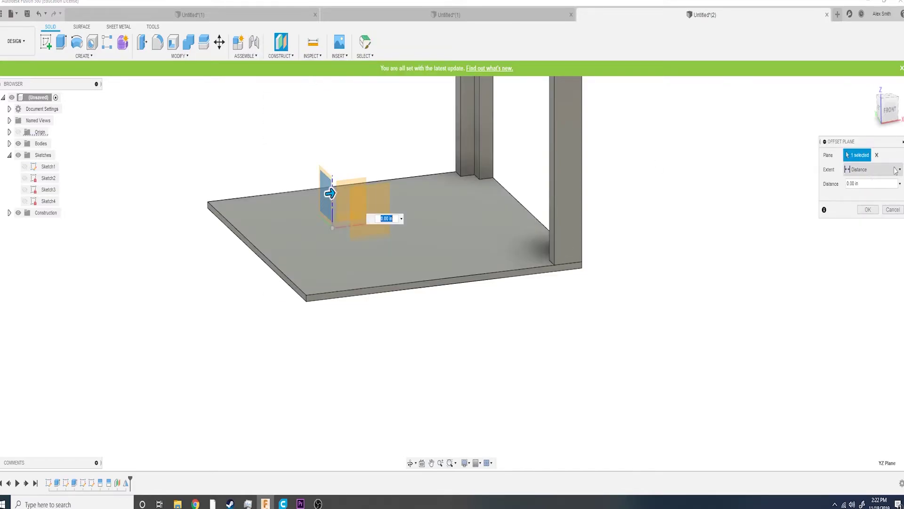
pyautogui.click(882, 109)
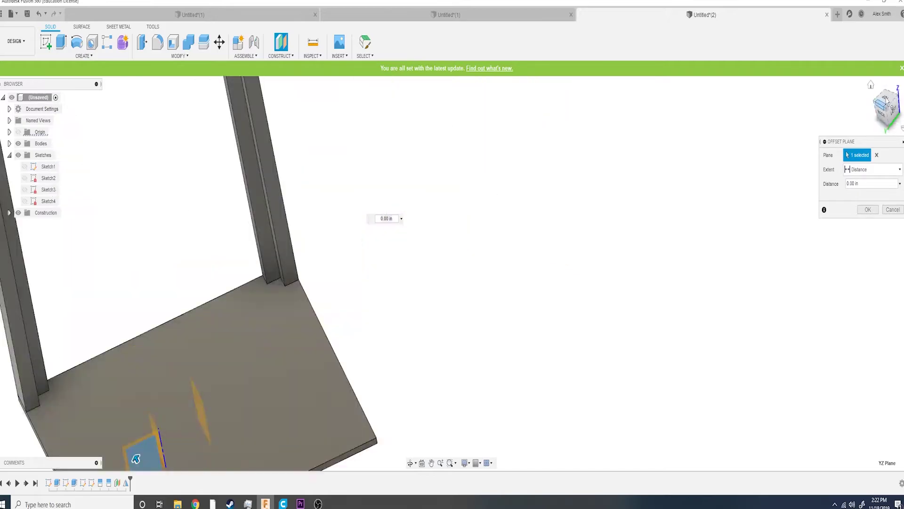
pyautogui.click(887, 99)
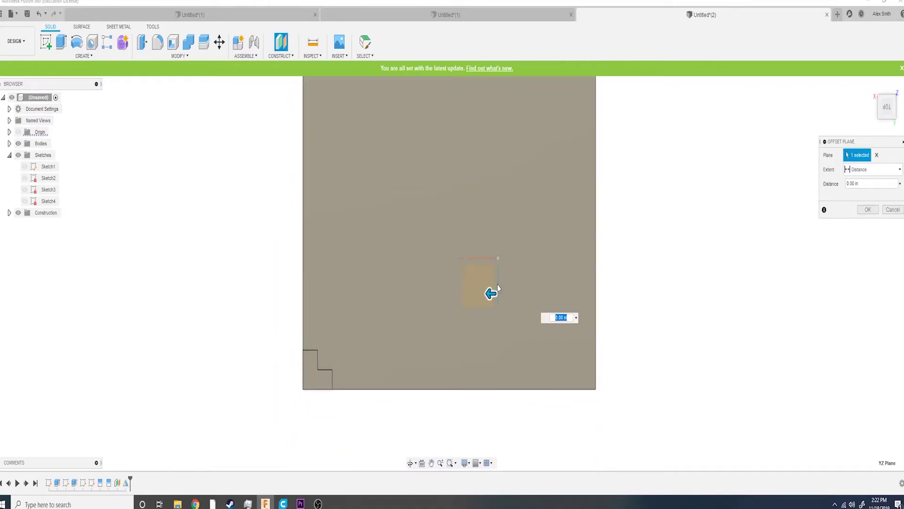
pyautogui.moveTo(490, 295); pyautogui.dragTo(590, 299)
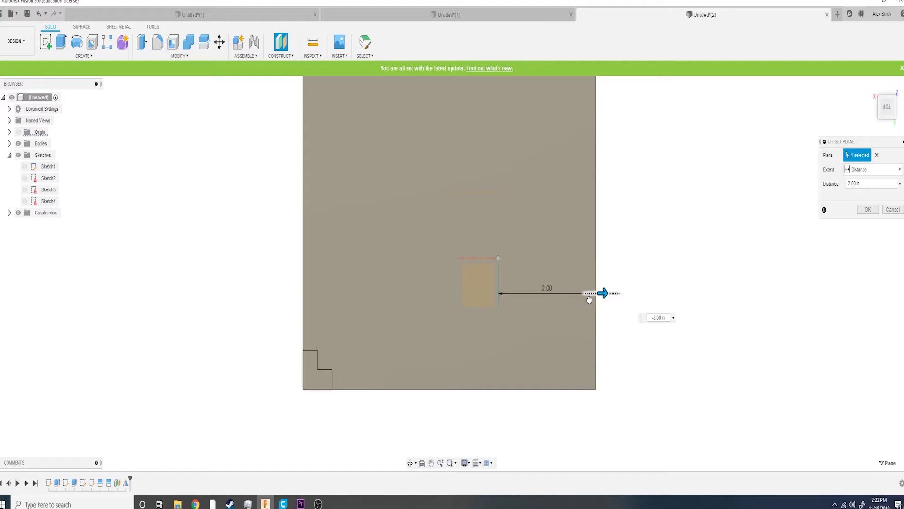
pyautogui.moveTo(589, 300); pyautogui.dragTo(441, 306)
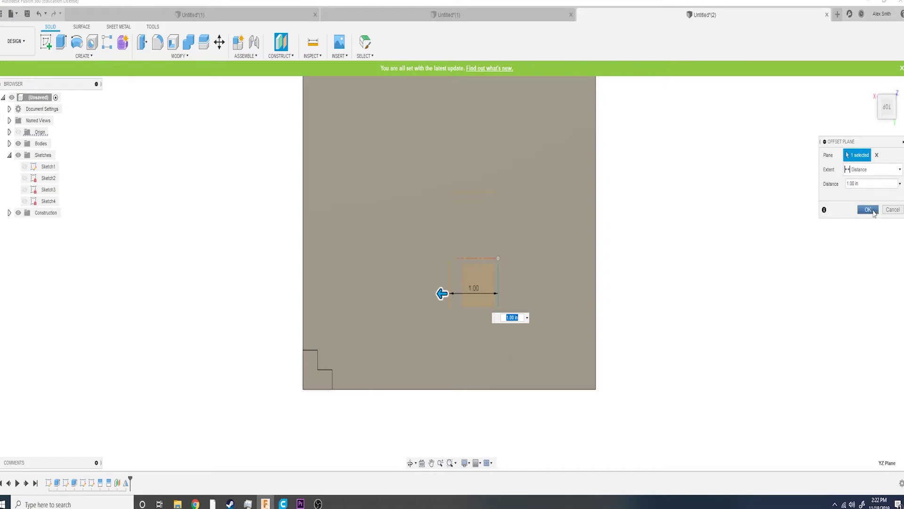
pyautogui.click(870, 211)
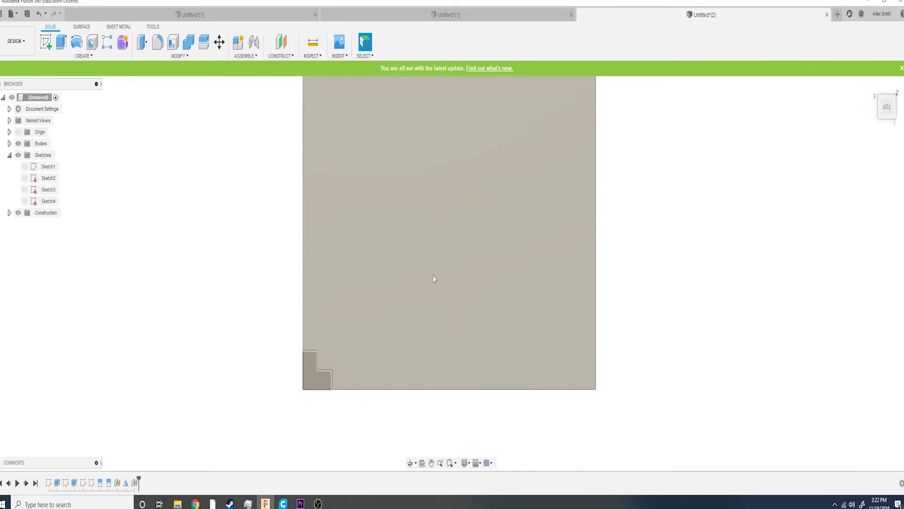
# Delete the 1-inch offset plane
pyautogui.click(450, 276)
pyautogui.moveTo(732, 292); pyautogui.dragTo(681, 249, button='right')
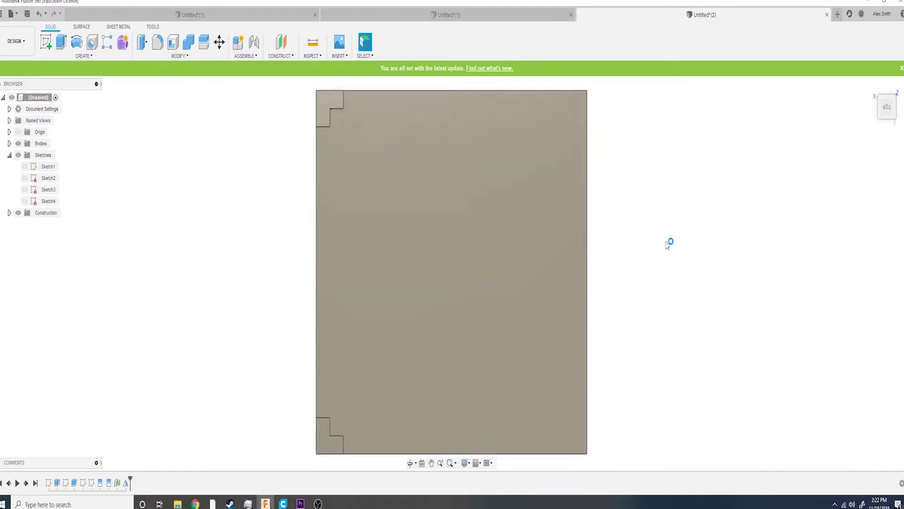
pyautogui.keyDown('shift'); pyautogui.moveTo(644, 307); pyautogui.dragTo(616, 253, button='middle'); pyautogui.keyUp('shift')
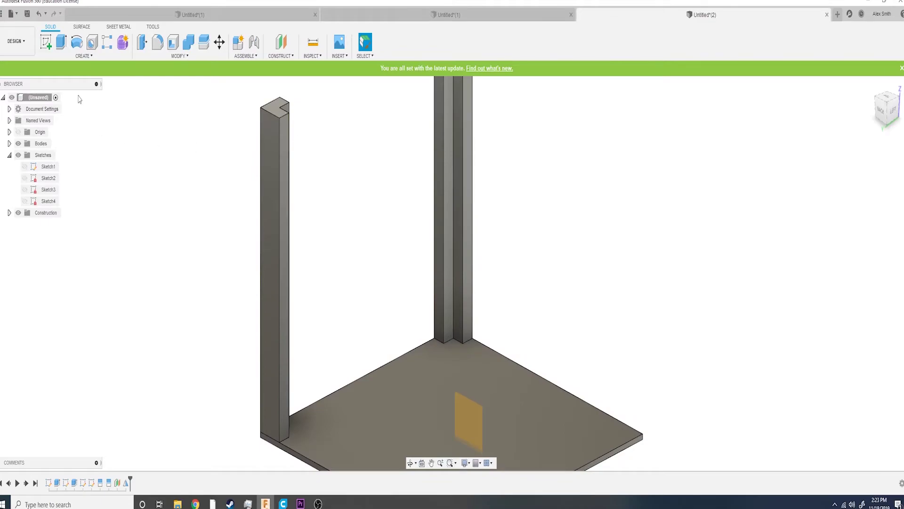
# Start a Mirror of both notched legs across a chosen plane and preview the copies
pyautogui.click(82, 56)
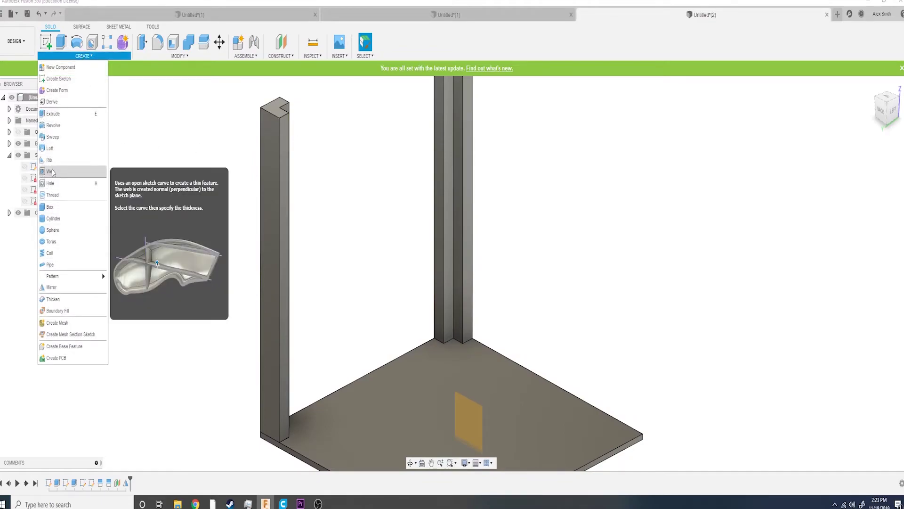
pyautogui.click(70, 287)
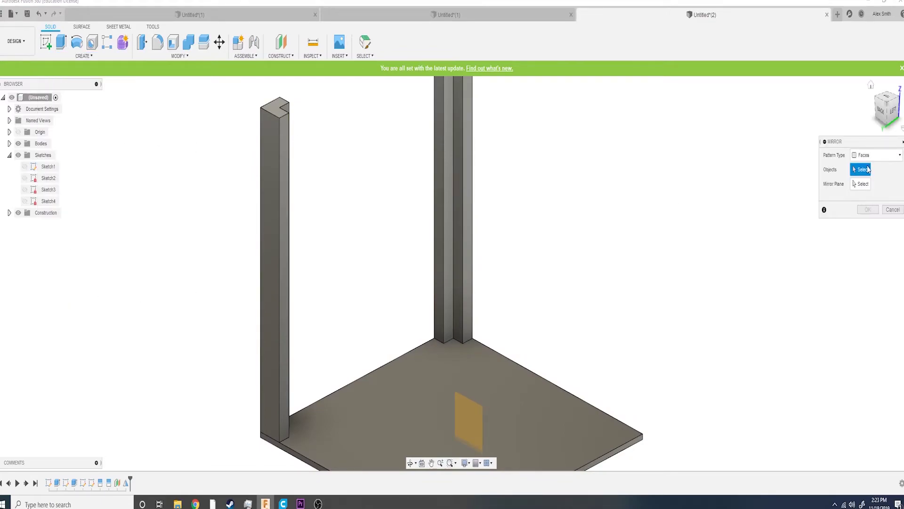
pyautogui.moveTo(537, 158); pyautogui.dragTo(153, 224)
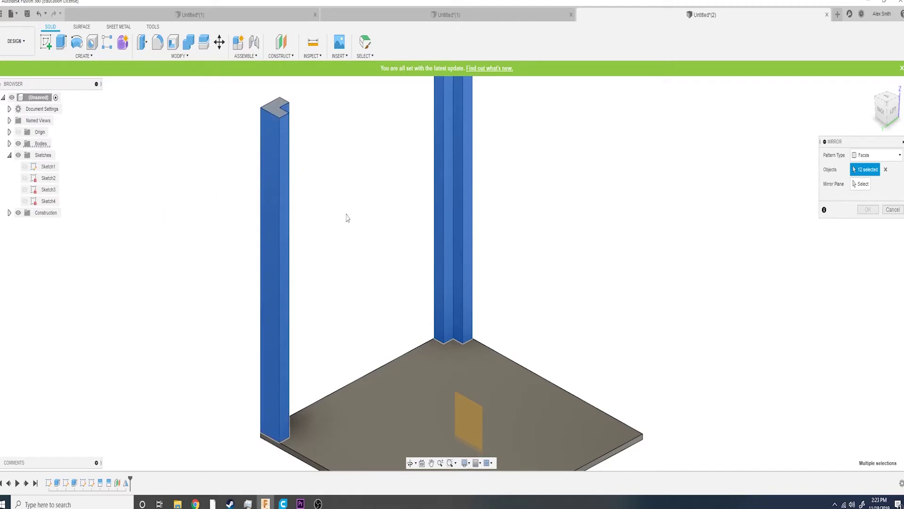
pyautogui.click(861, 184)
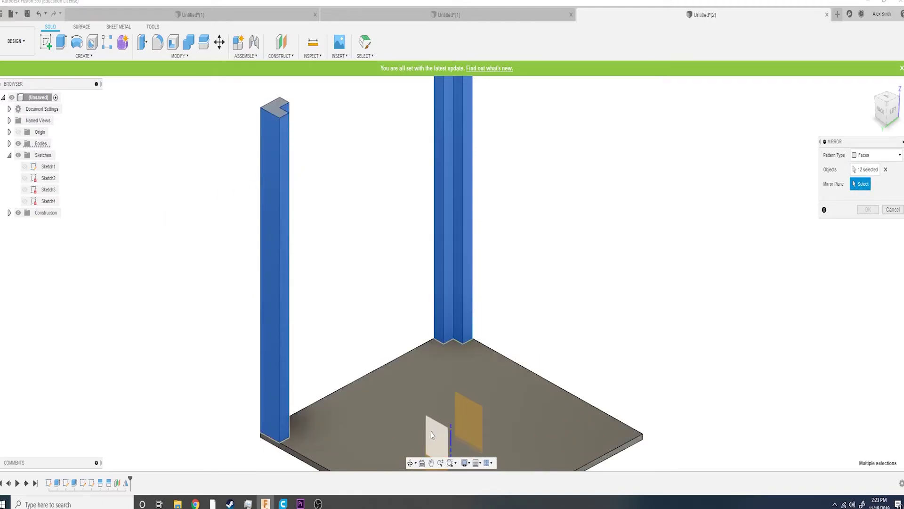
pyautogui.moveTo(473, 404); pyautogui.dragTo(488, 409, button='middle')
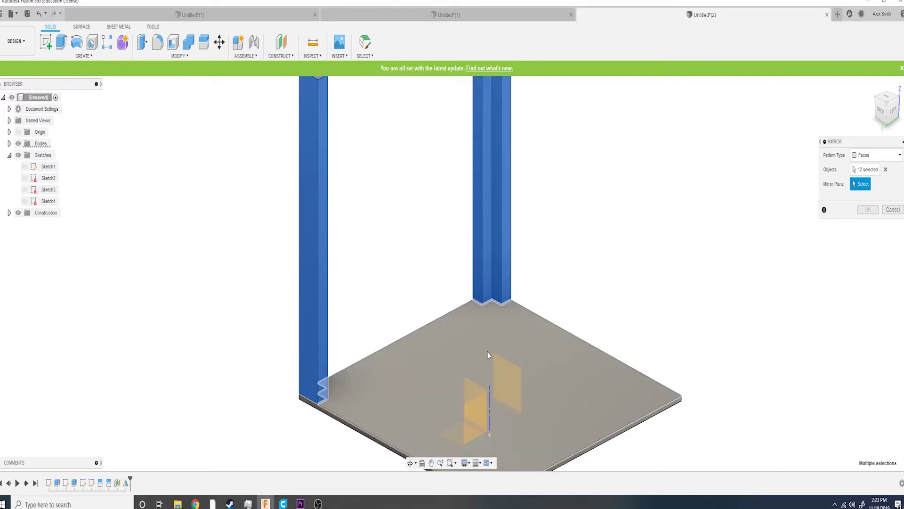
pyautogui.click(475, 415)
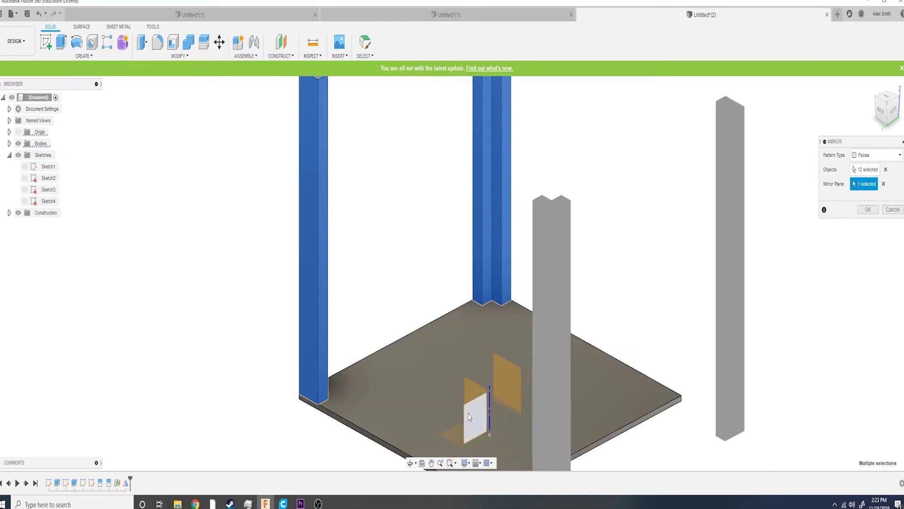
pyautogui.moveTo(525, 365); pyautogui.dragTo(564, 387, button='middle')
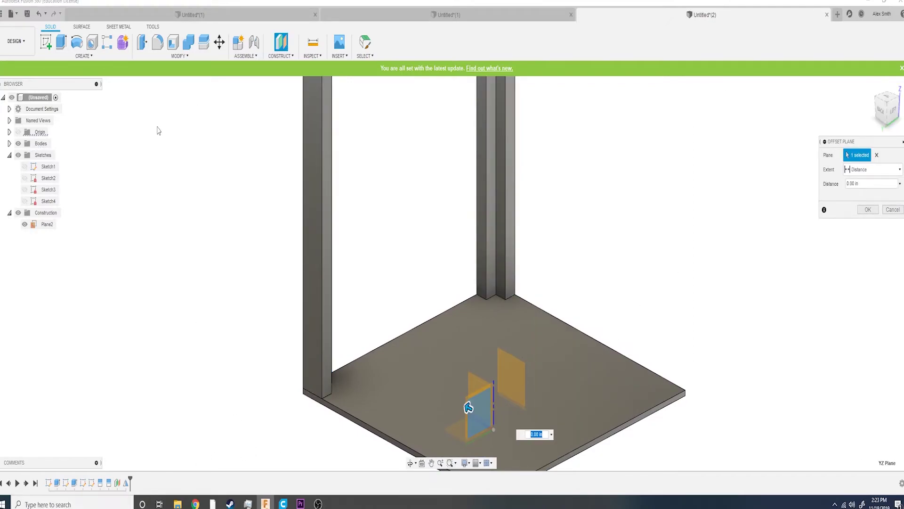
# Create Plane4, a construction plane offset 1.30 in from the YZ plane, and select it
pyautogui.click(888, 101)
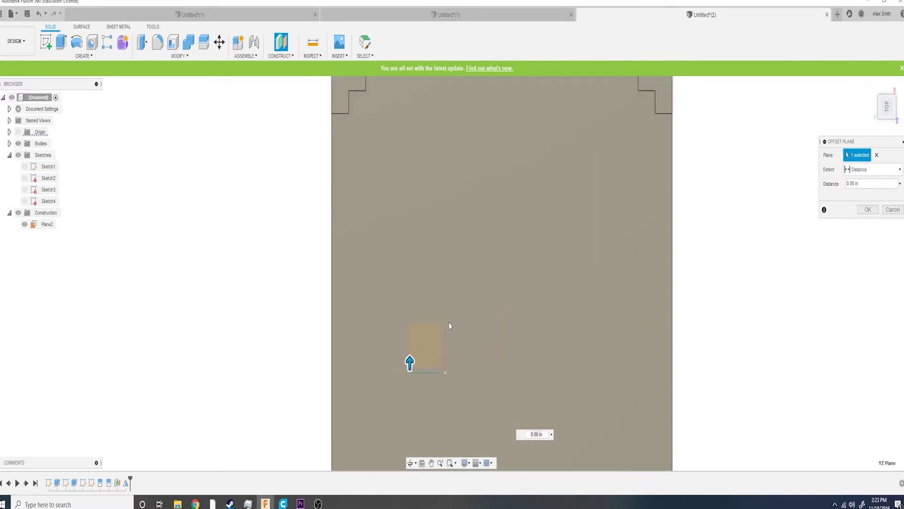
pyautogui.scroll(-3, 449, 324)
pyautogui.moveTo(422, 350); pyautogui.dragTo(420, 448)
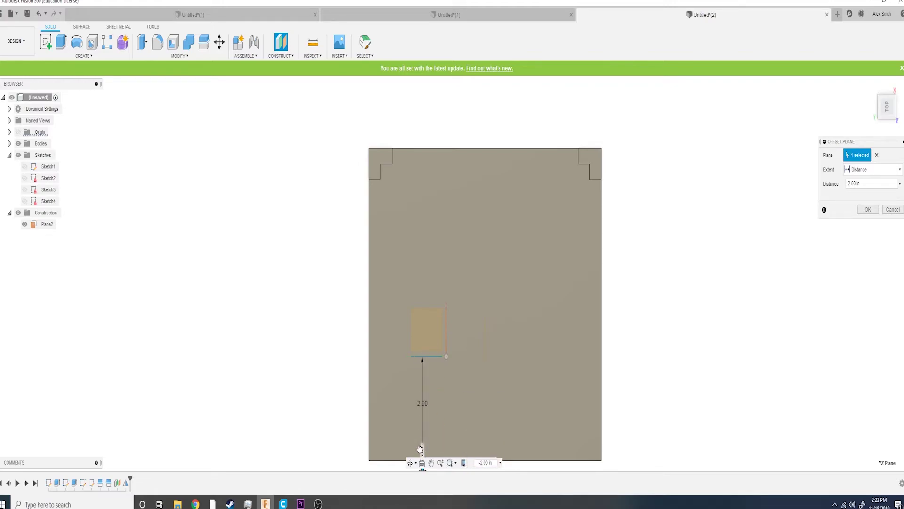
pyautogui.scroll(-3, 349, 399)
pyautogui.scroll(5, 400, 418)
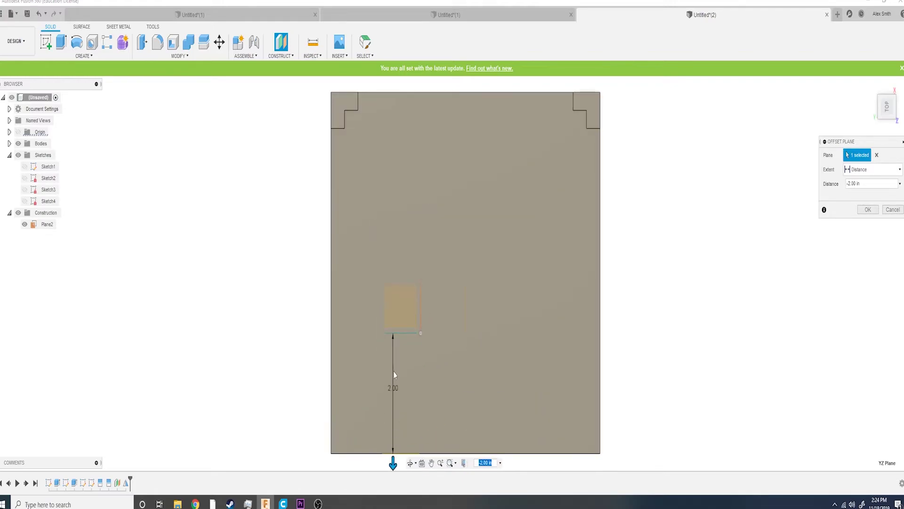
pyautogui.keyDown('shift'); pyautogui.moveTo(422, 366); pyautogui.dragTo(507, 313, button='middle'); pyautogui.keyUp('shift')
pyautogui.moveTo(626, 390); pyautogui.dragTo(518, 440)
pyautogui.click(868, 210)
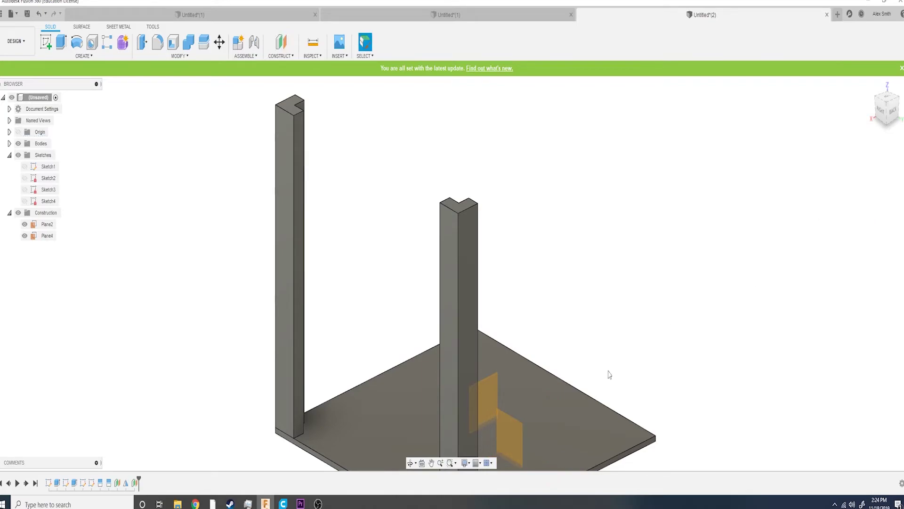
pyautogui.click(509, 416)
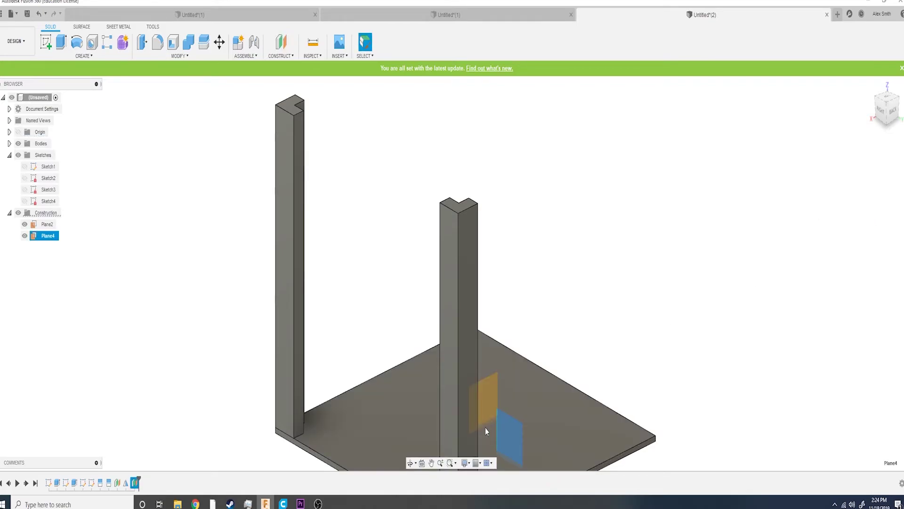
# Mirror both notched legs across Plane4, giving the slab four corner legs
pyautogui.click(71, 56)
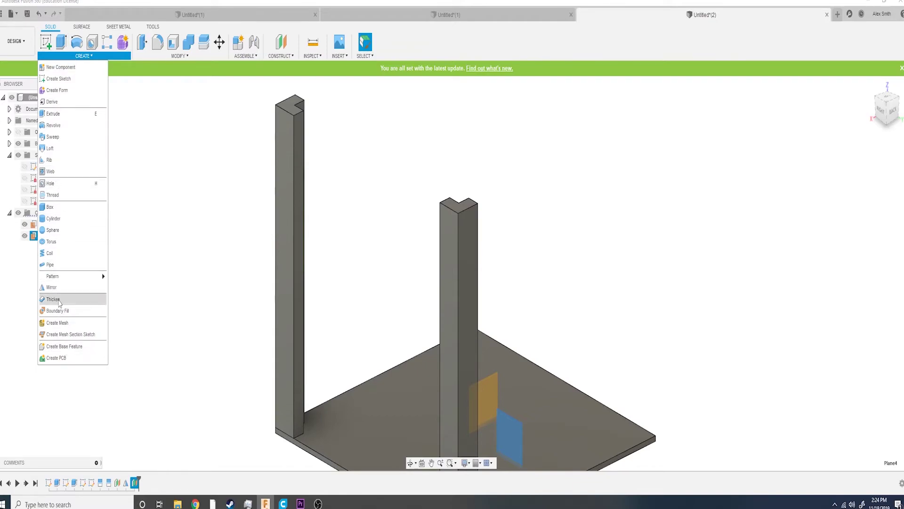
pyautogui.click(52, 287)
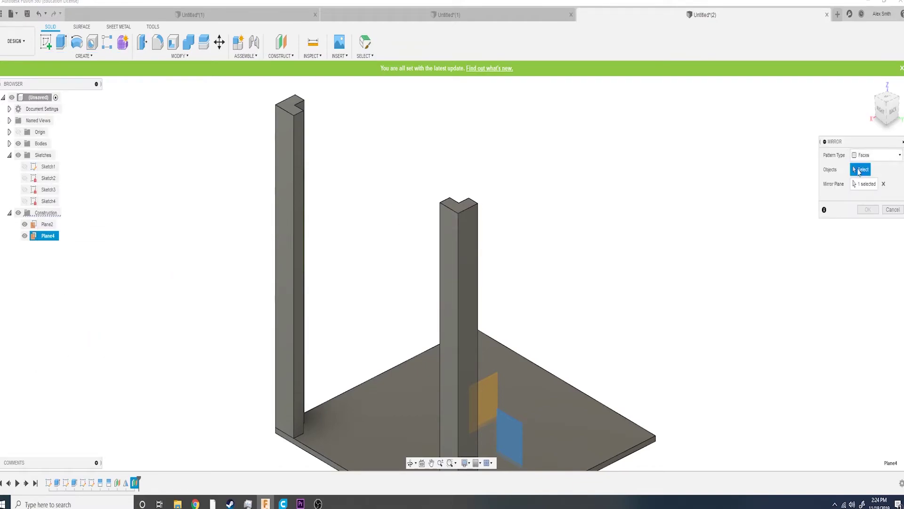
pyautogui.moveTo(550, 256); pyautogui.dragTo(245, 217)
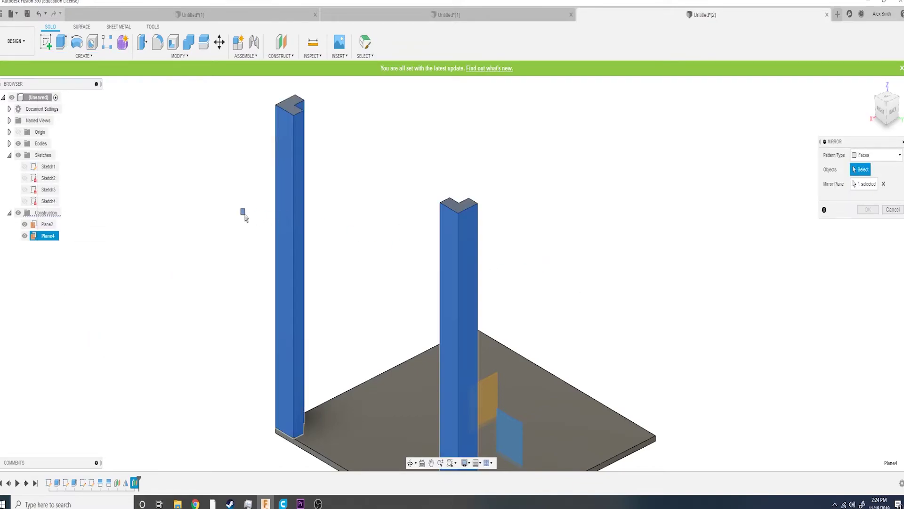
pyautogui.click(869, 187)
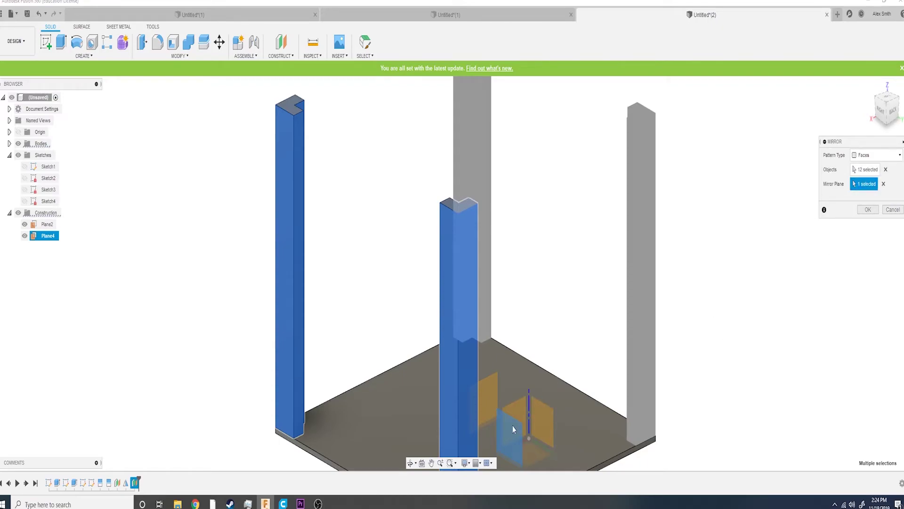
pyautogui.click(868, 209)
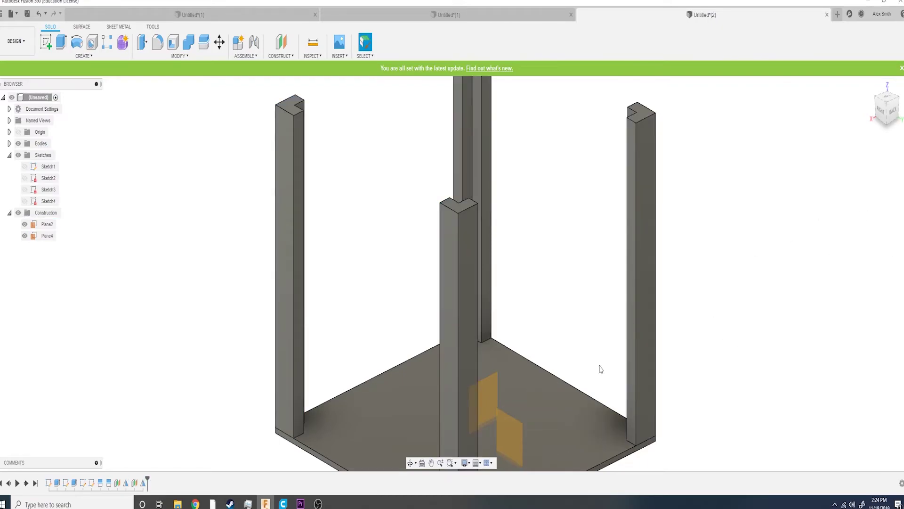
pyautogui.moveTo(664, 330); pyautogui.dragTo(596, 312, button='middle')
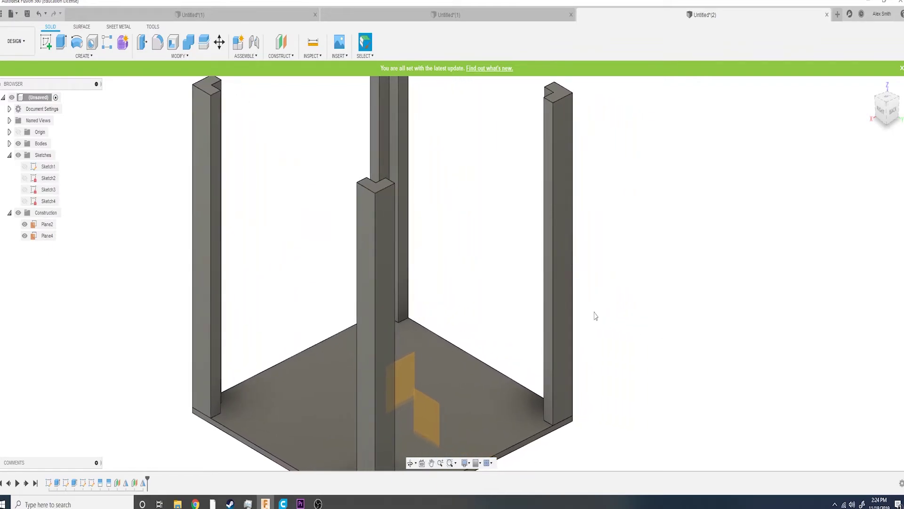
pyautogui.moveTo(440, 271); pyautogui.dragTo(452, 309, button='middle')
pyautogui.moveTo(349, 206); pyautogui.dragTo(417, 296, button='middle')
# Send the table body through 3D Print to Ultimaker Cura
pyautogui.press('m')
pyautogui.moveTo(563, 176)
pyautogui.keyDown('shift'); pyautogui.mouseDown(button='middle')
pyautogui.moveTo(468, 250)
pyautogui.moveTo(459, 344)
pyautogui.moveTo(459, 318)
pyautogui.moveTo(471, 304)
pyautogui.moveTo(487, 308)
pyautogui.mouseUp(button='middle'); pyautogui.keyUp('shift')
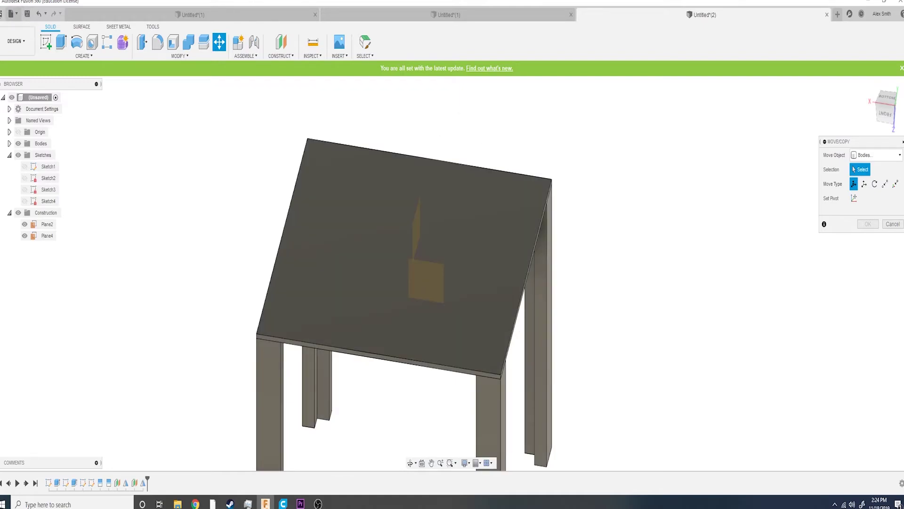
pyautogui.click(17, 14)
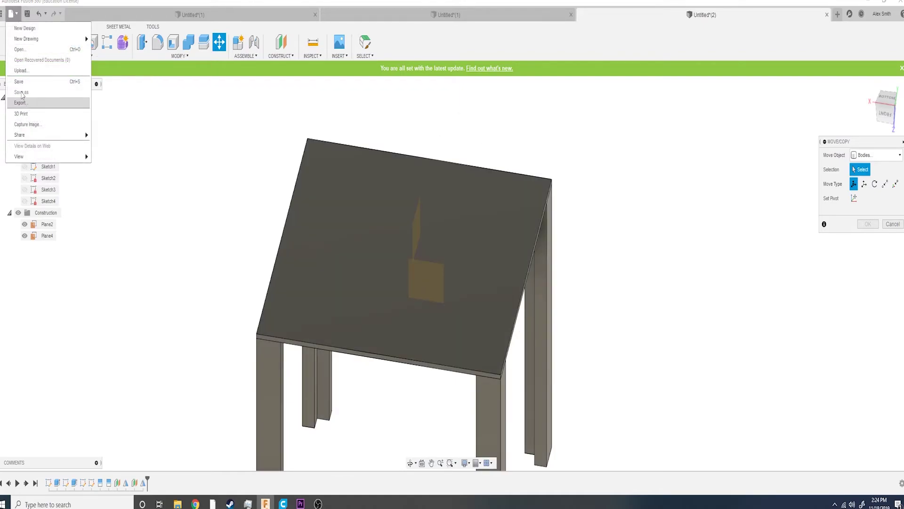
pyautogui.click(20, 113)
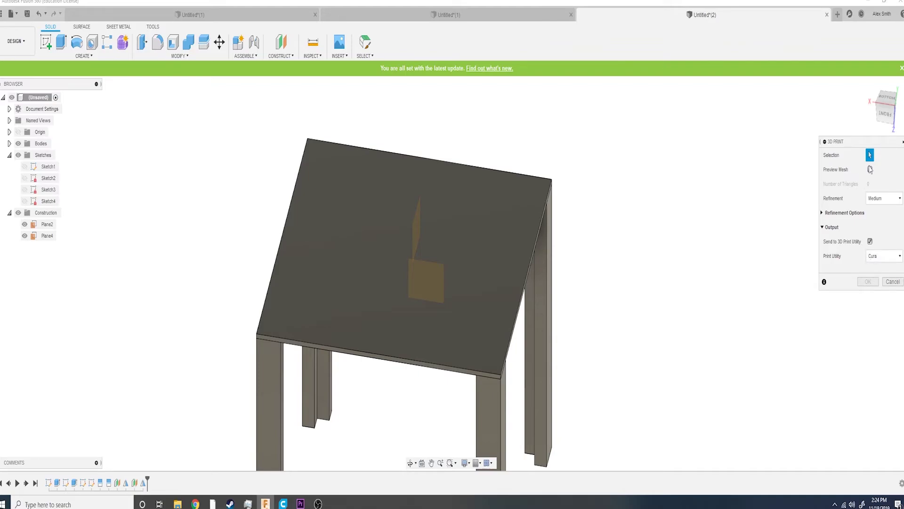
pyautogui.click(501, 257)
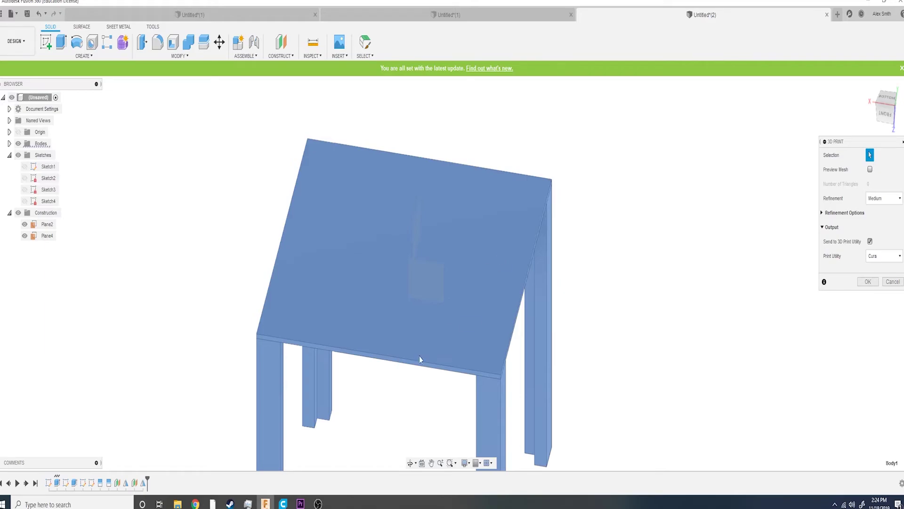
pyautogui.click(869, 282)
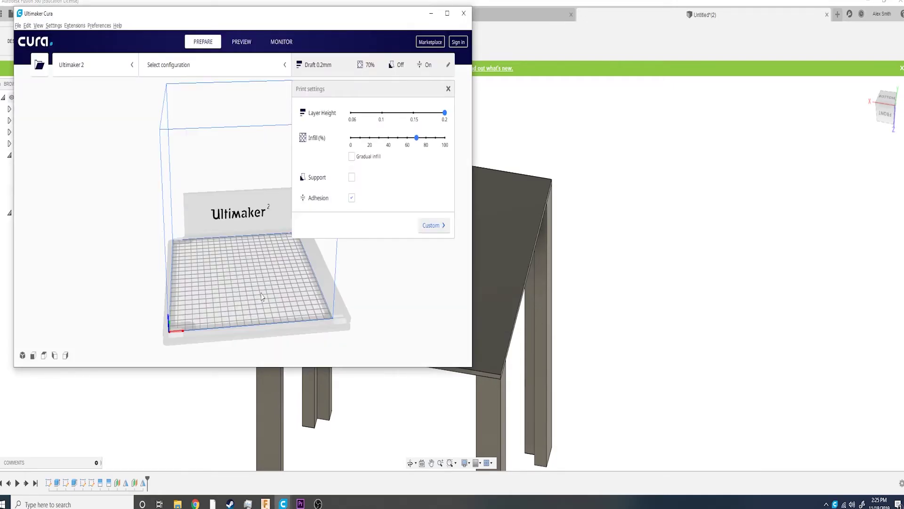
# Lower the table model's infill to 50% in Cura and slice it
pyautogui.click(243, 272)
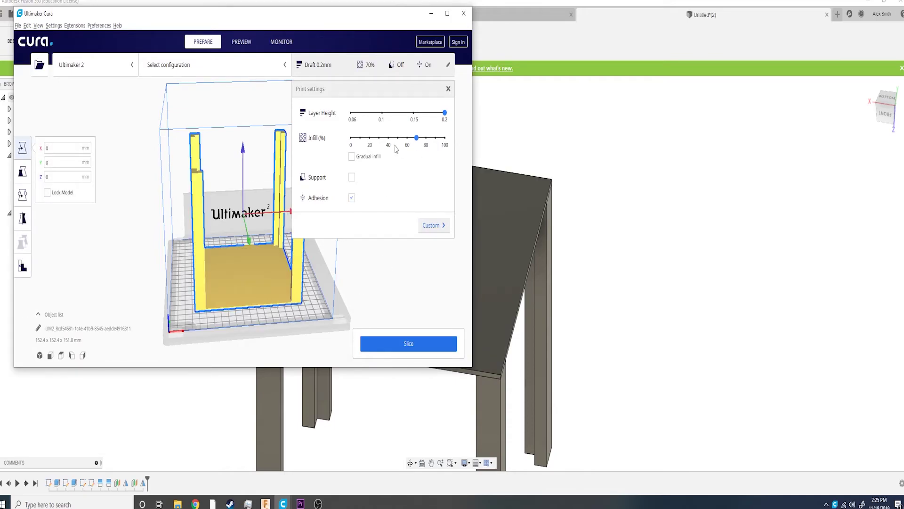
pyautogui.moveTo(415, 142)
pyautogui.mouseDown()
pyautogui.moveTo(377, 146)
pyautogui.moveTo(396, 140)
pyautogui.mouseUp()
pyautogui.click(426, 345)
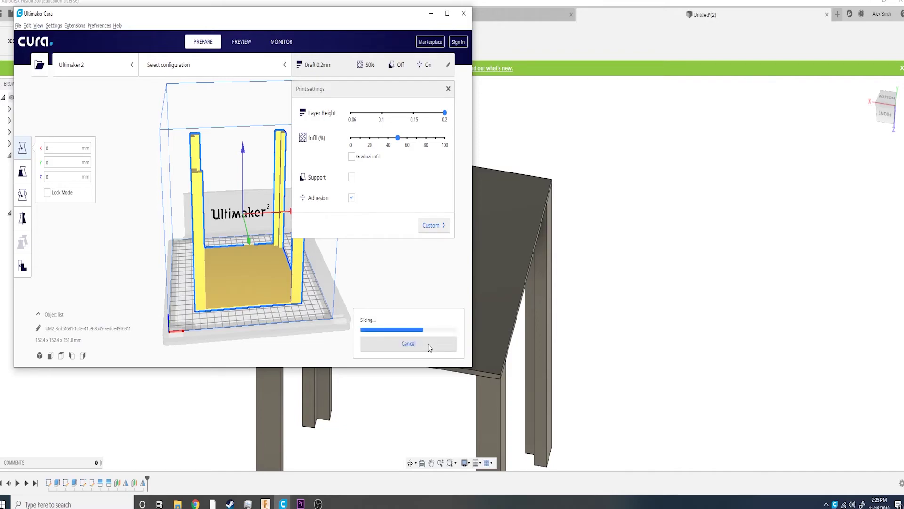